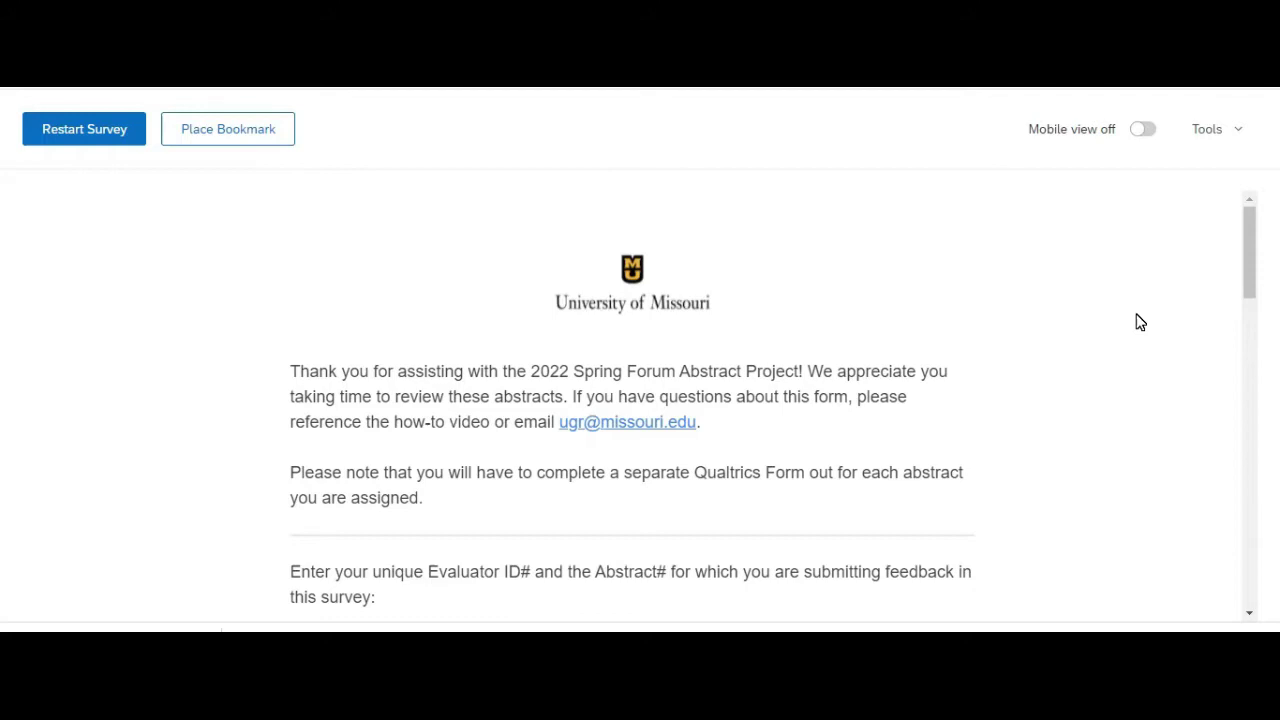
# Step: Select the first listed evaluator ID in the survey form and view its assigned abstract numbers
pyautogui.scroll(-2, 995, 285)
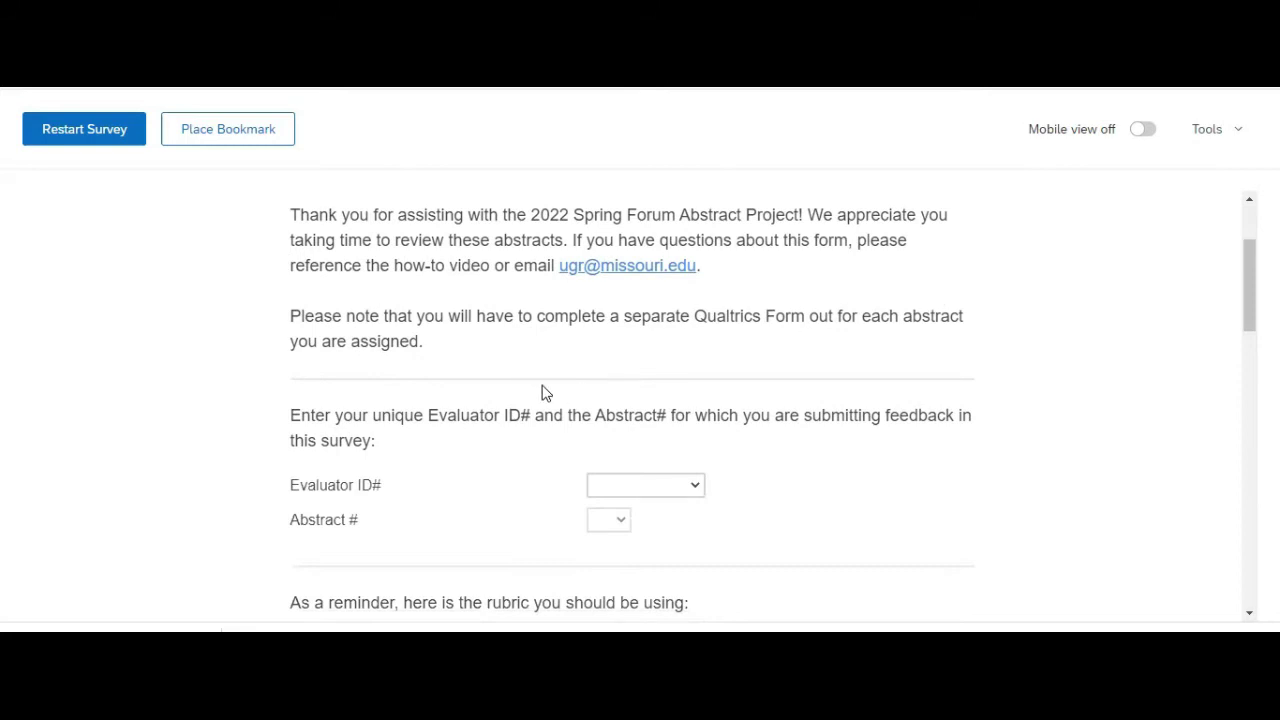
pyautogui.scroll(-2, 538, 388)
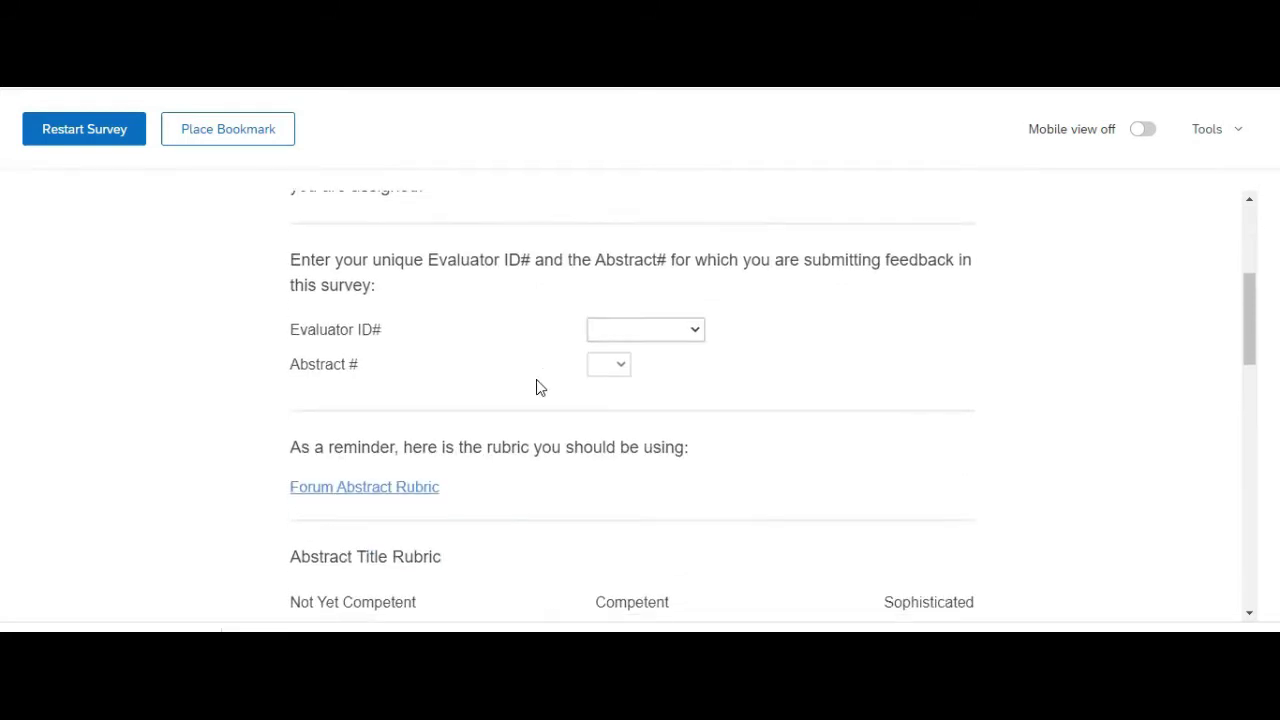
pyautogui.click(695, 334)
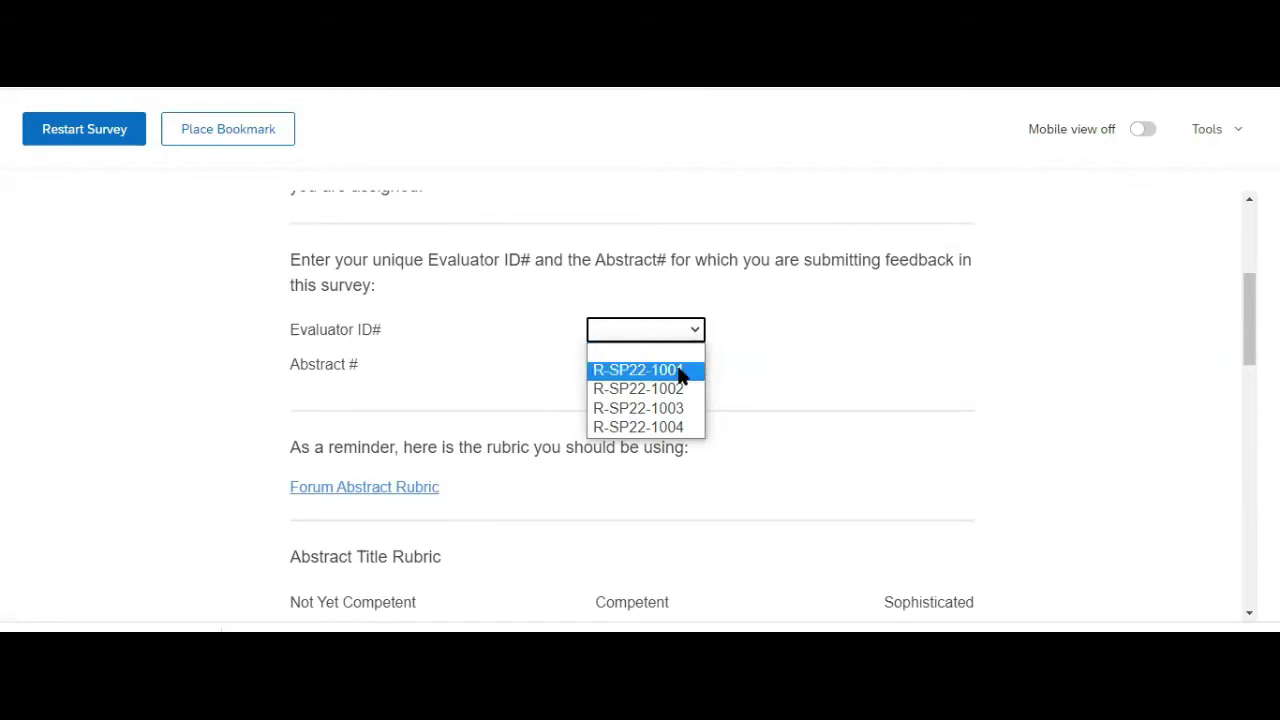
pyautogui.click(682, 374)
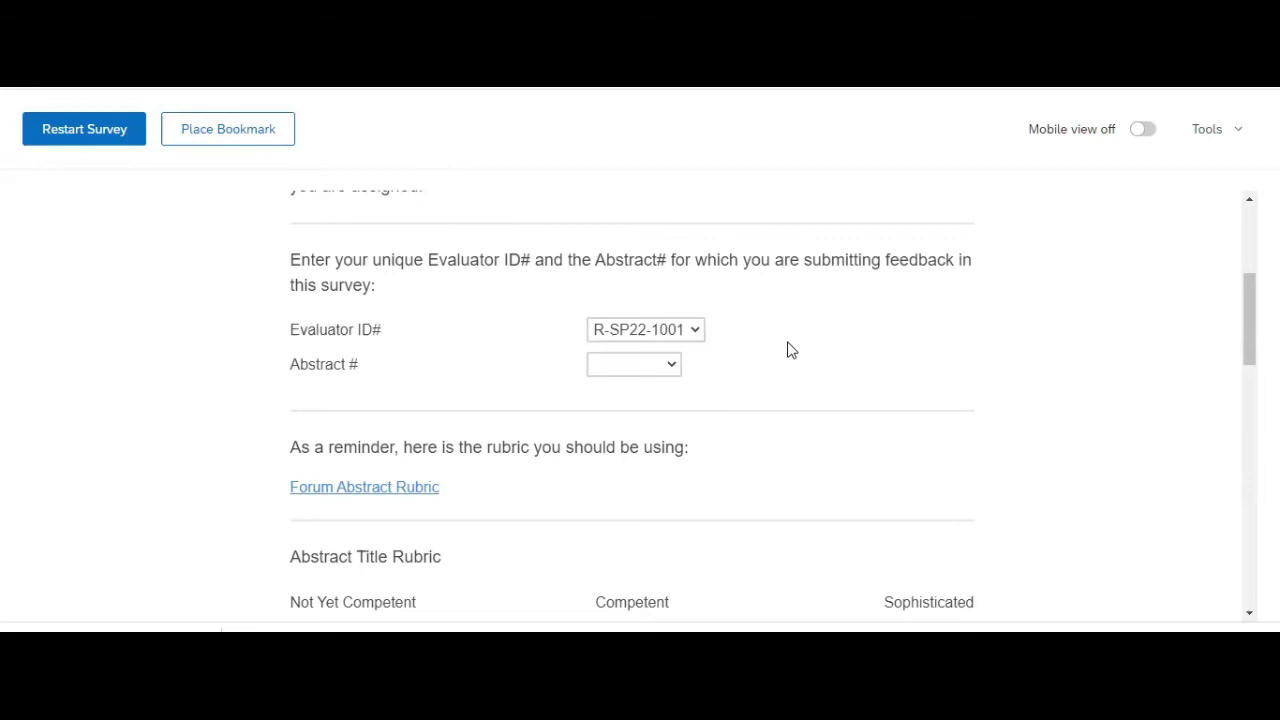
pyautogui.click(670, 365)
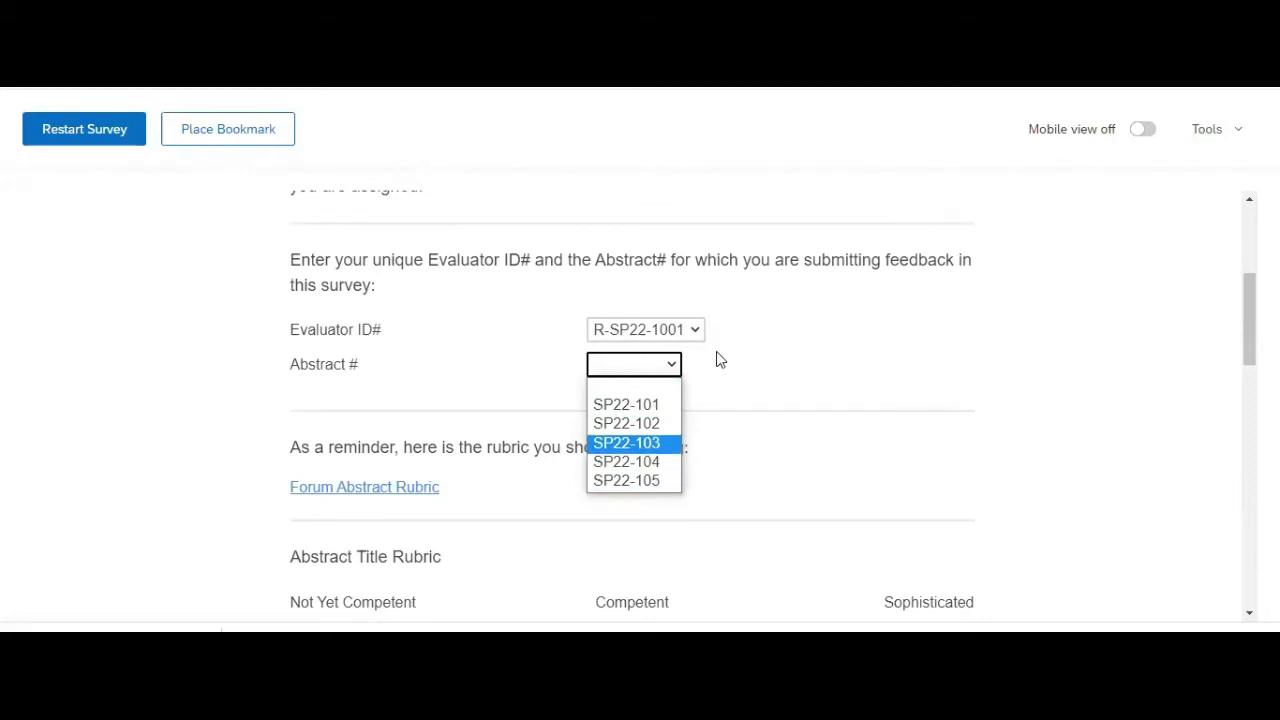
pyautogui.click(352, 323)
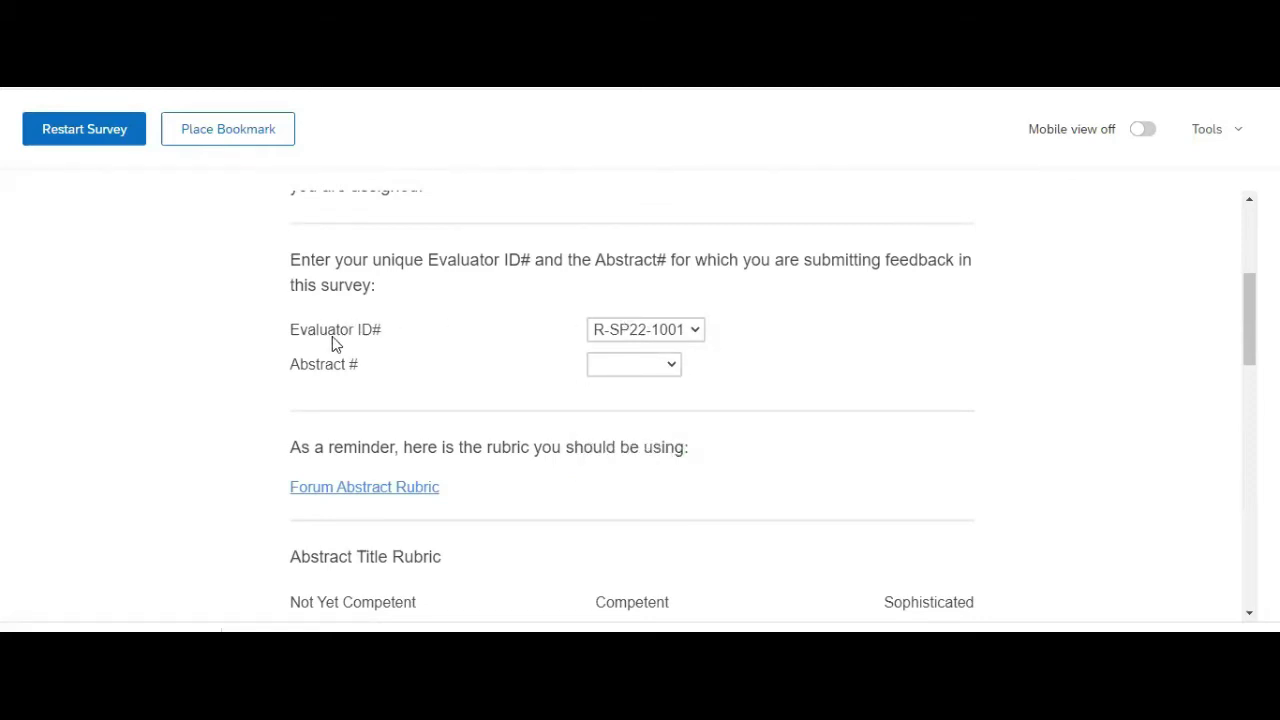
# Step: Switch to the second listed evaluator ID and view the abstract numbers assigned to it
pyautogui.click(677, 331)
pyautogui.click(640, 368)
pyautogui.click(673, 368)
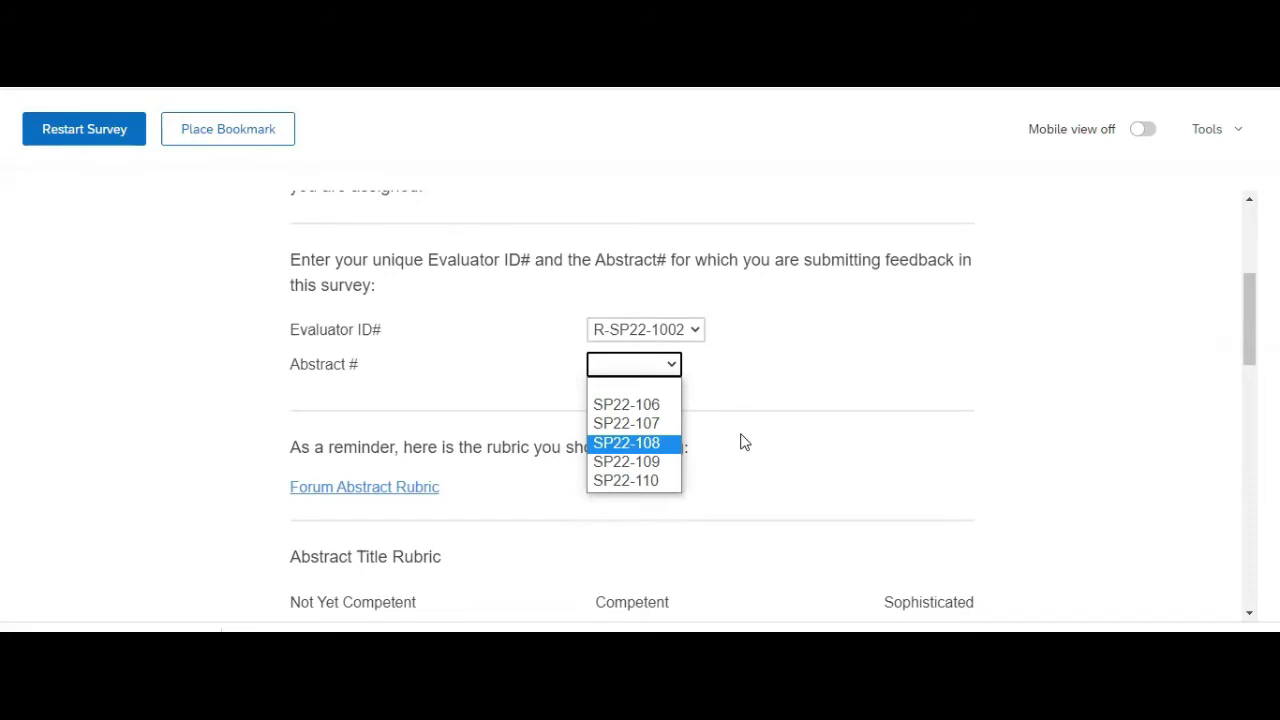
# Step: Set the evaluator back to the first listed ID and choose abstract SP22-101
pyautogui.click(694, 333)
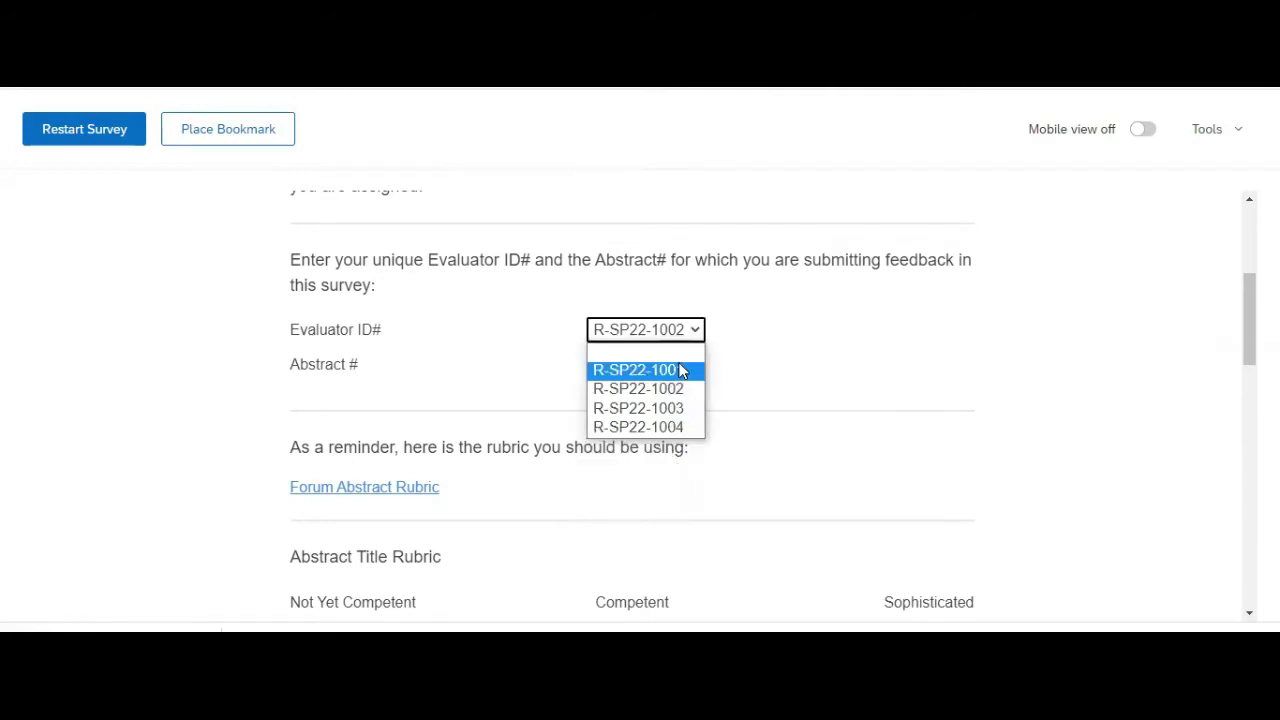
pyautogui.click(683, 371)
pyautogui.click(668, 370)
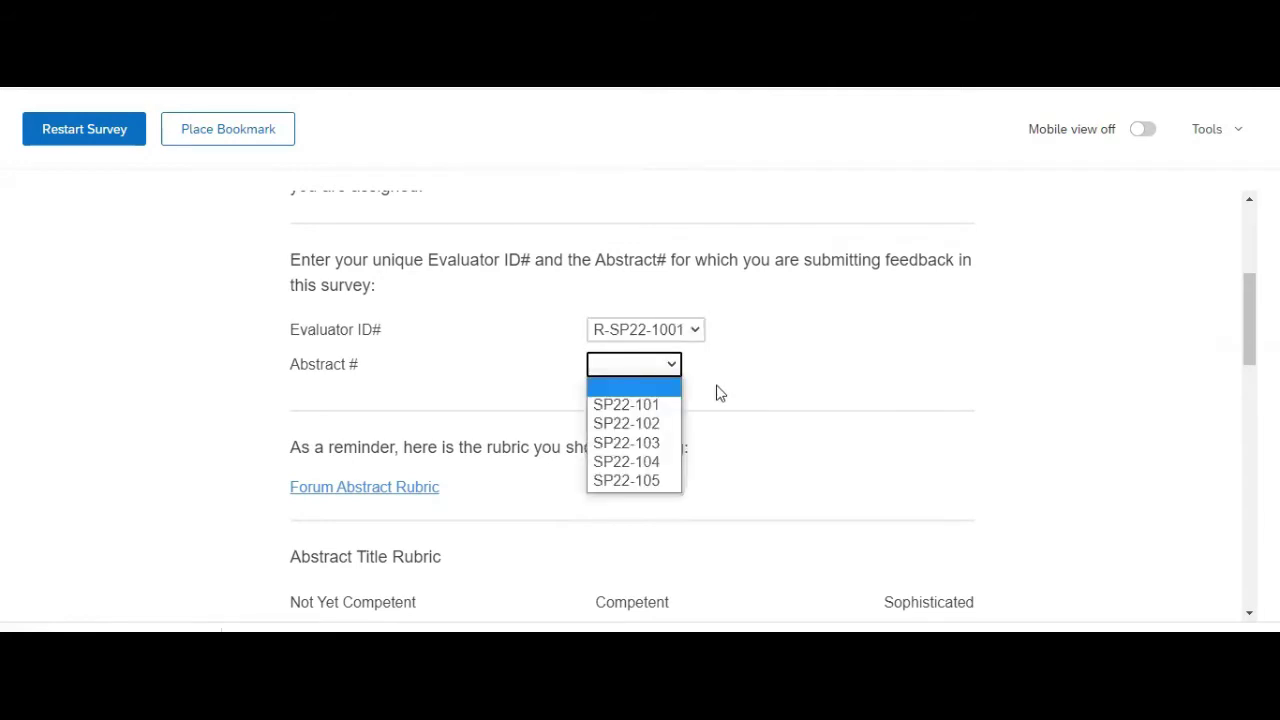
pyautogui.click(640, 405)
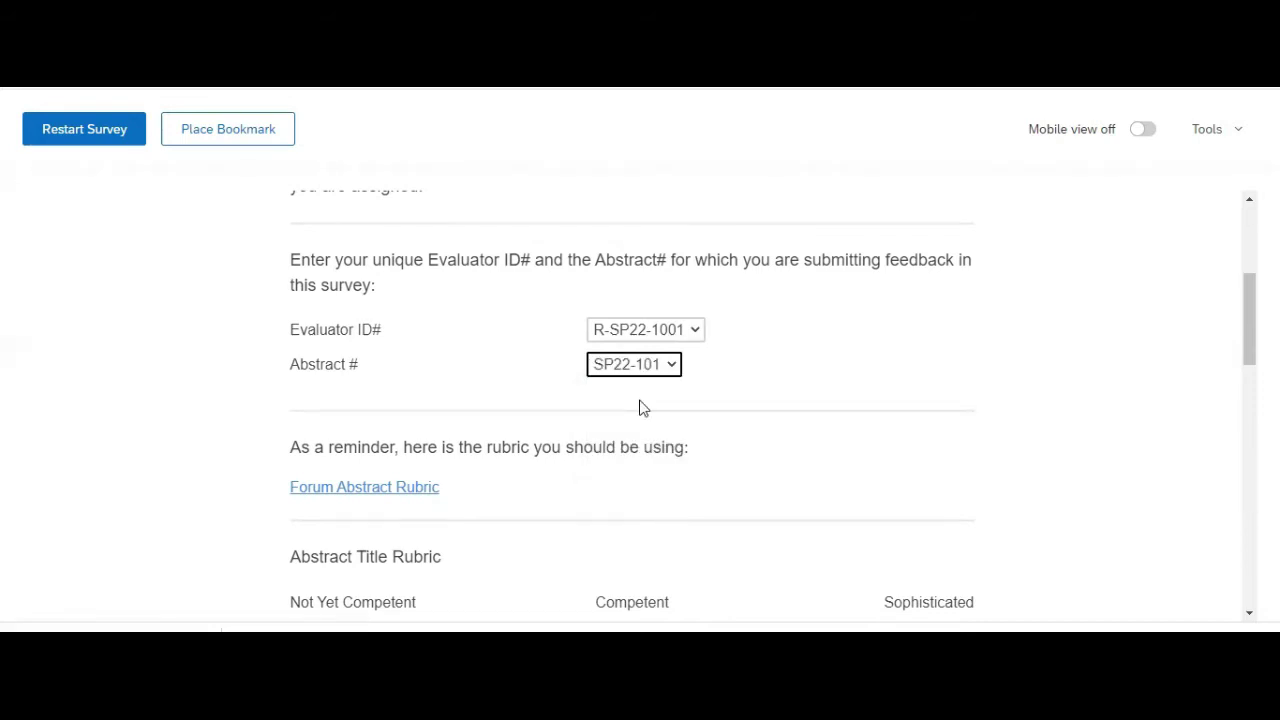
# Step: Rate the abstract's Title 3 (Sophisticated) in the Abstract Title Rubric
pyautogui.scroll(-2, 480, 341)
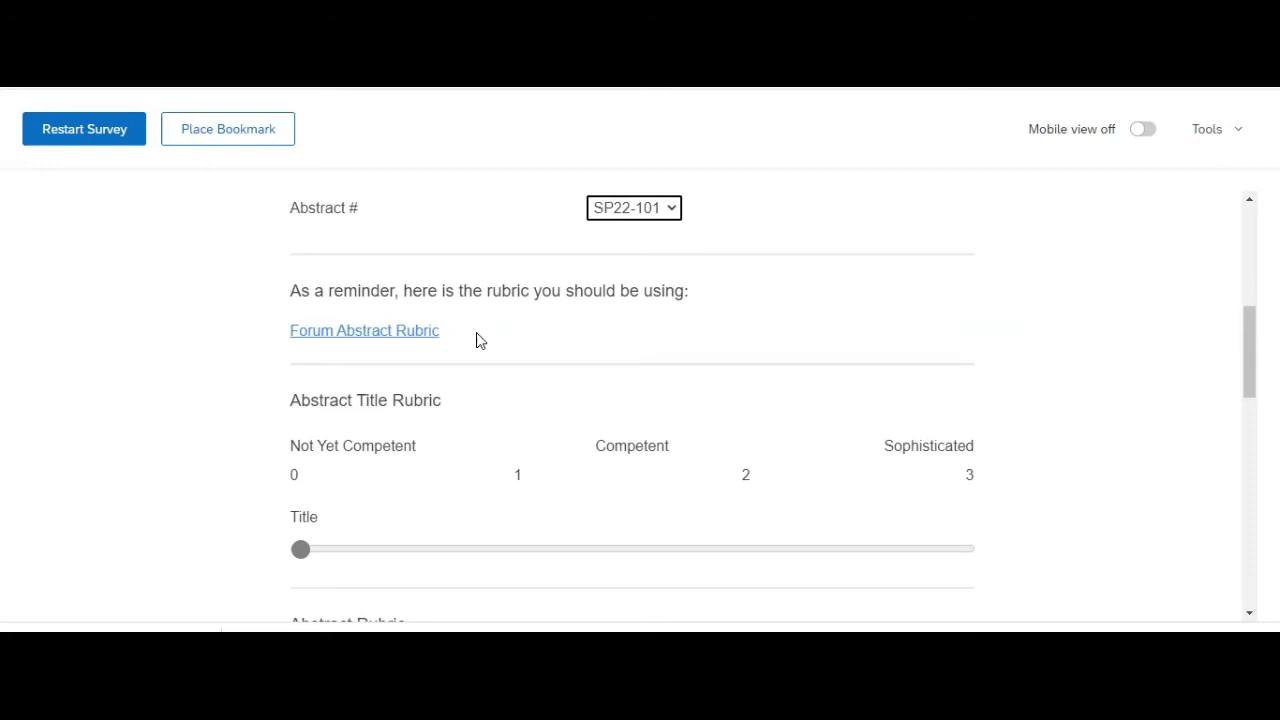
pyautogui.scroll(-2, 477, 341)
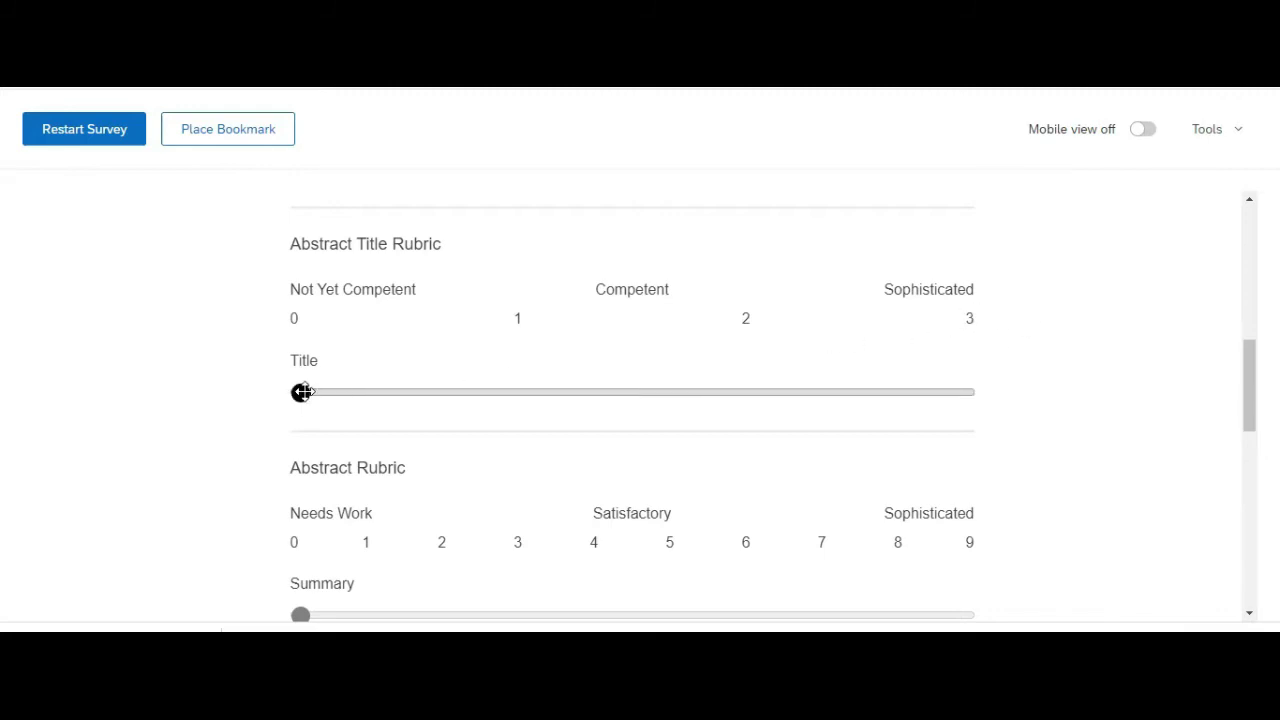
pyautogui.moveTo(302, 392); pyautogui.dragTo(1033, 322)
# Step: Score the Abstract Rubric with Summary 3, Details 6, Structure 9 and Readability 4
pyautogui.scroll(-2, 1057, 300)
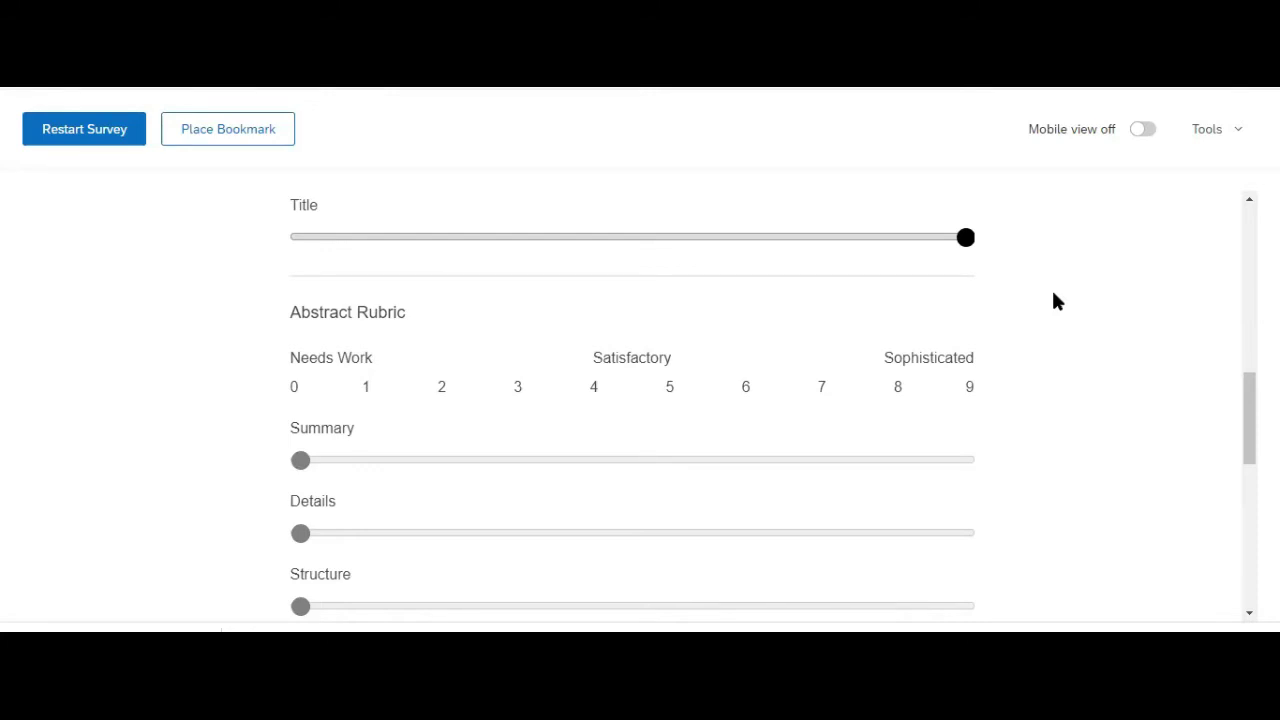
pyautogui.scroll(-2, 1057, 300)
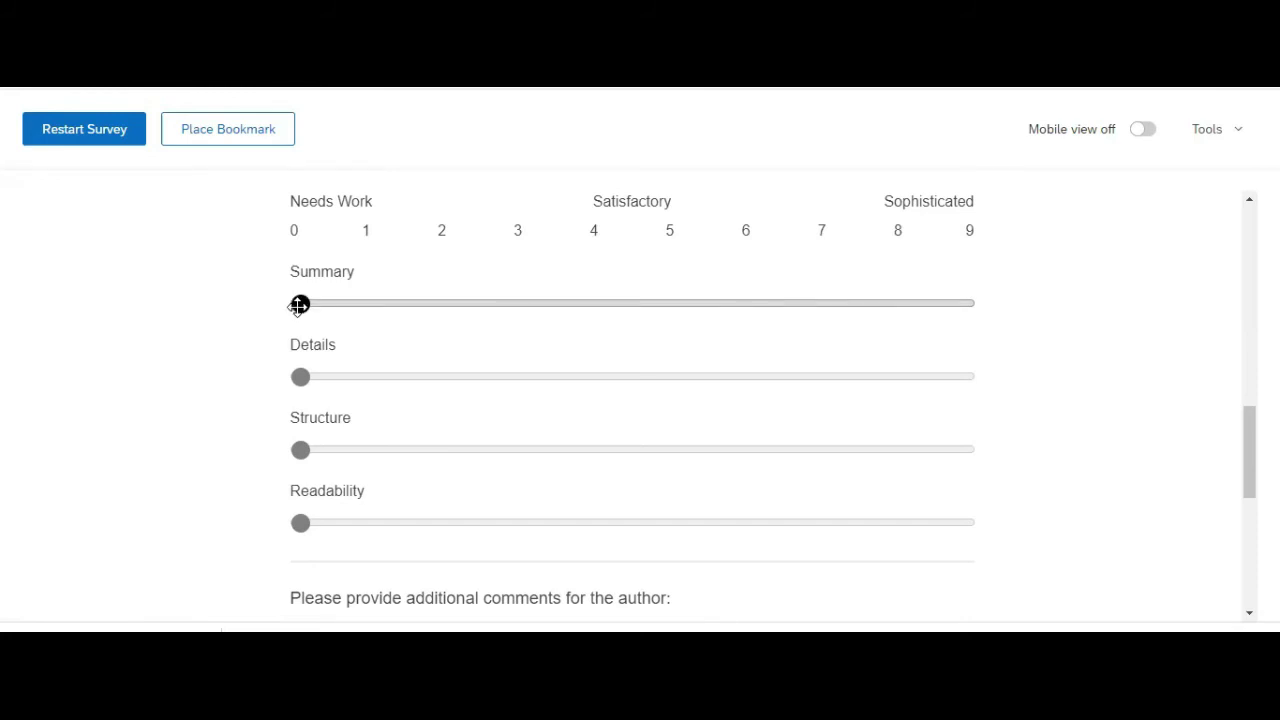
pyautogui.moveTo(299, 305); pyautogui.dragTo(523, 304)
pyautogui.click(300, 376)
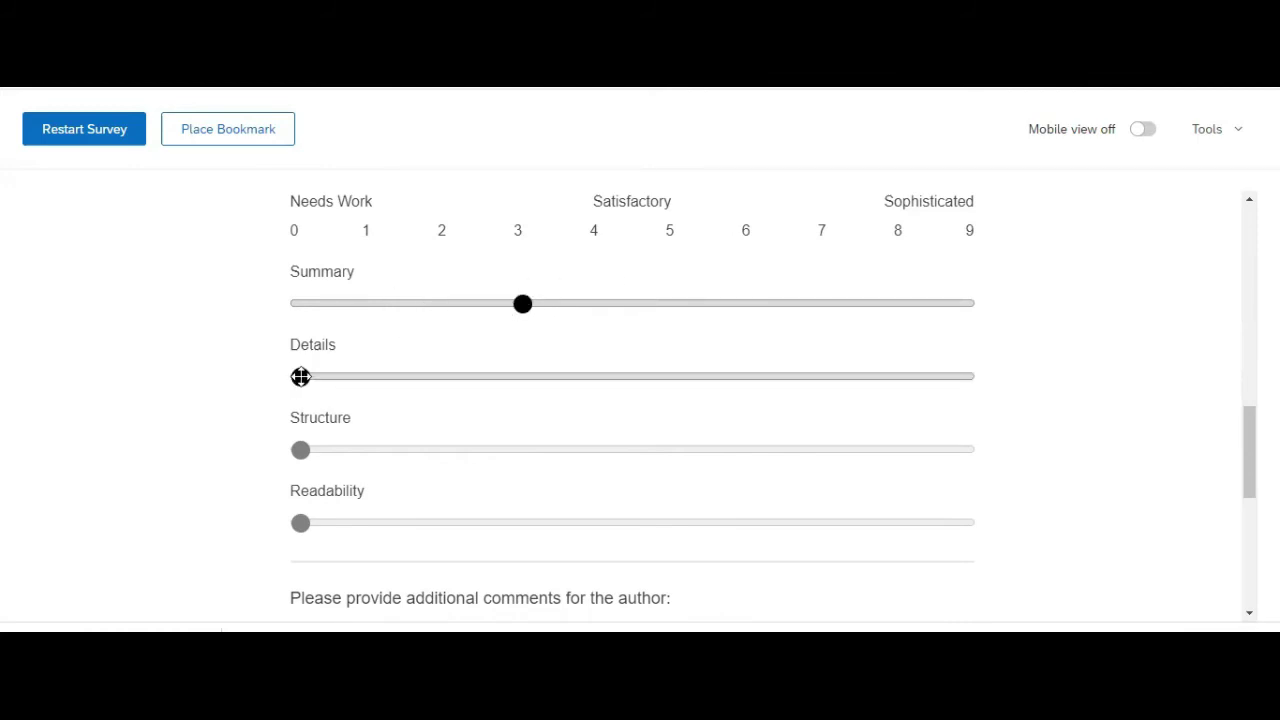
pyautogui.moveTo(300, 376); pyautogui.dragTo(742, 352)
pyautogui.click(296, 447)
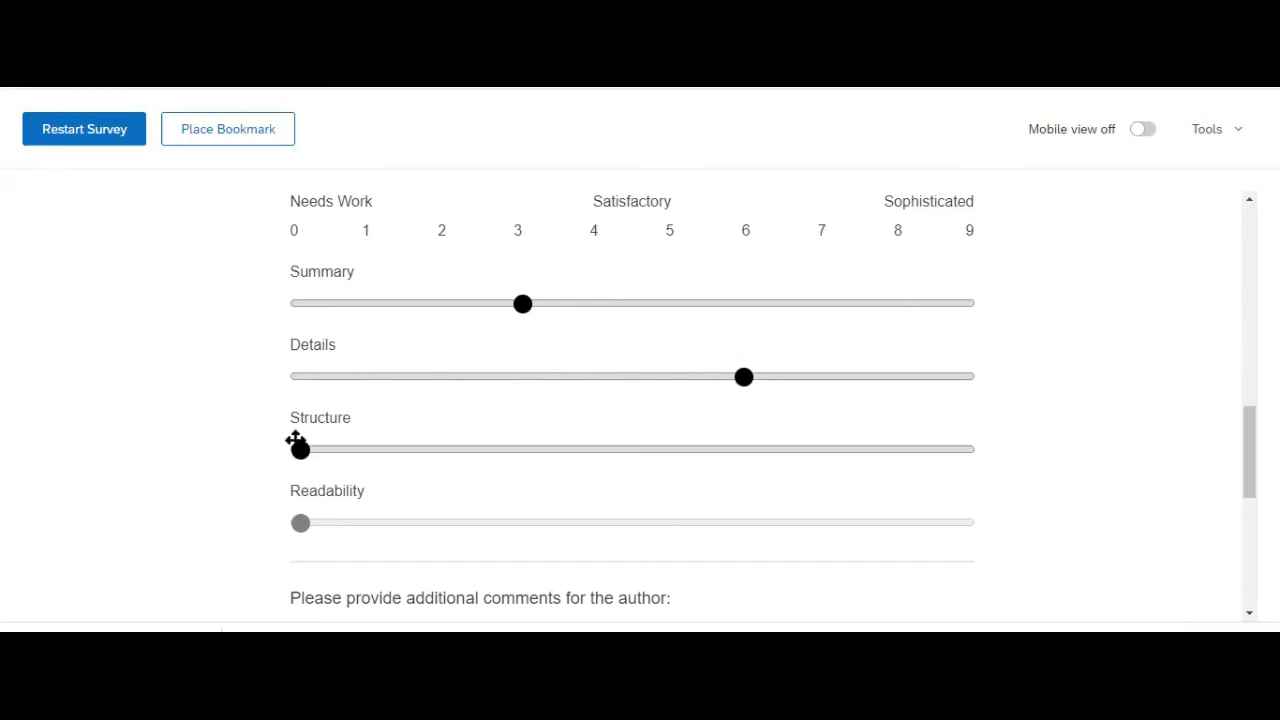
pyautogui.moveTo(300, 449); pyautogui.dragTo(967, 445)
pyautogui.moveTo(300, 523); pyautogui.dragTo(595, 490)
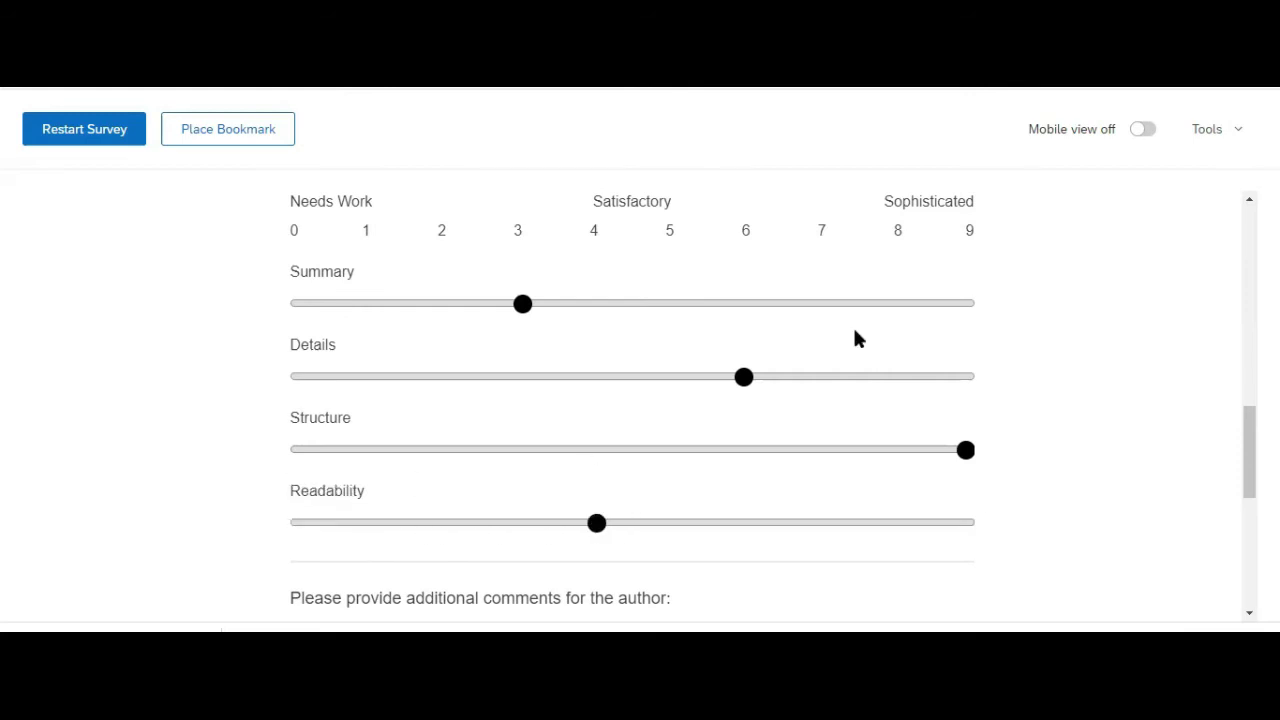
# Step: Enter "I appreciate... I wonder...You might consider" as the additional comments for the author
pyautogui.scroll(2, 1010, 322)
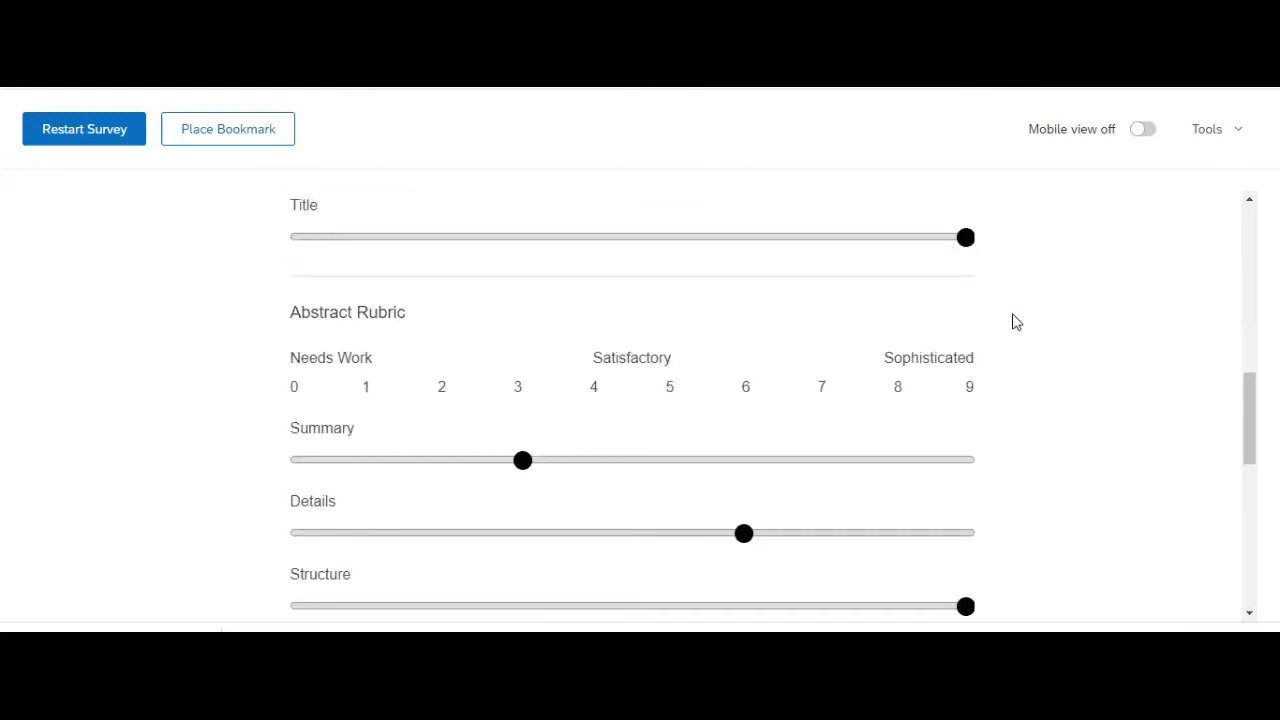
pyautogui.scroll(1, 330, 288)
pyautogui.scroll(-4, 537, 417)
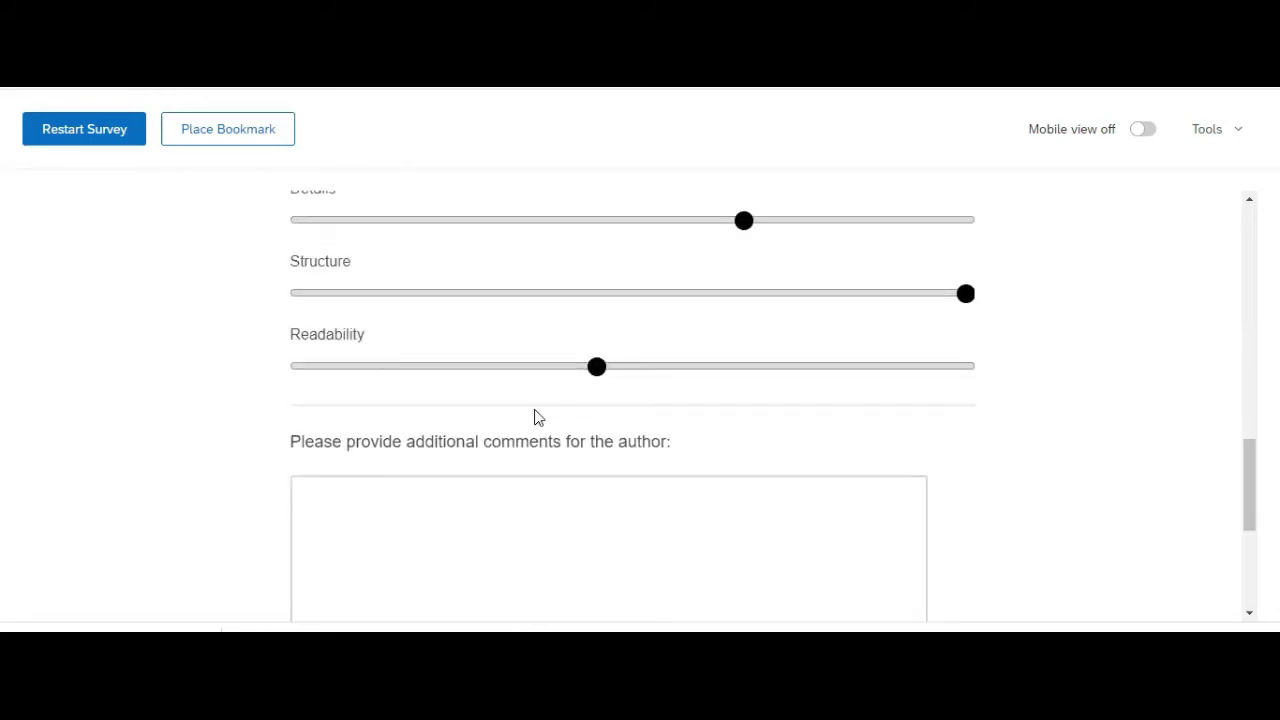
pyautogui.scroll(-2, 535, 417)
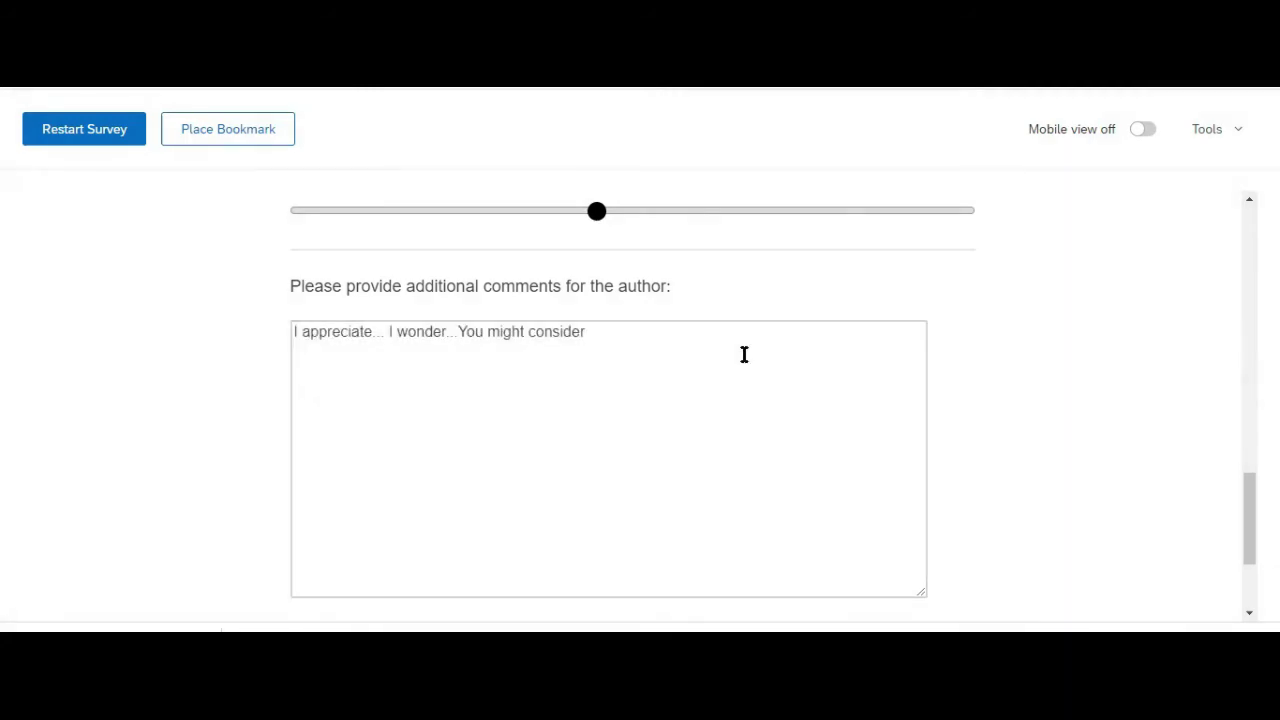
# Step: Review the entered rubric scores and continue to the overall score page
pyautogui.scroll(3, 744, 355)
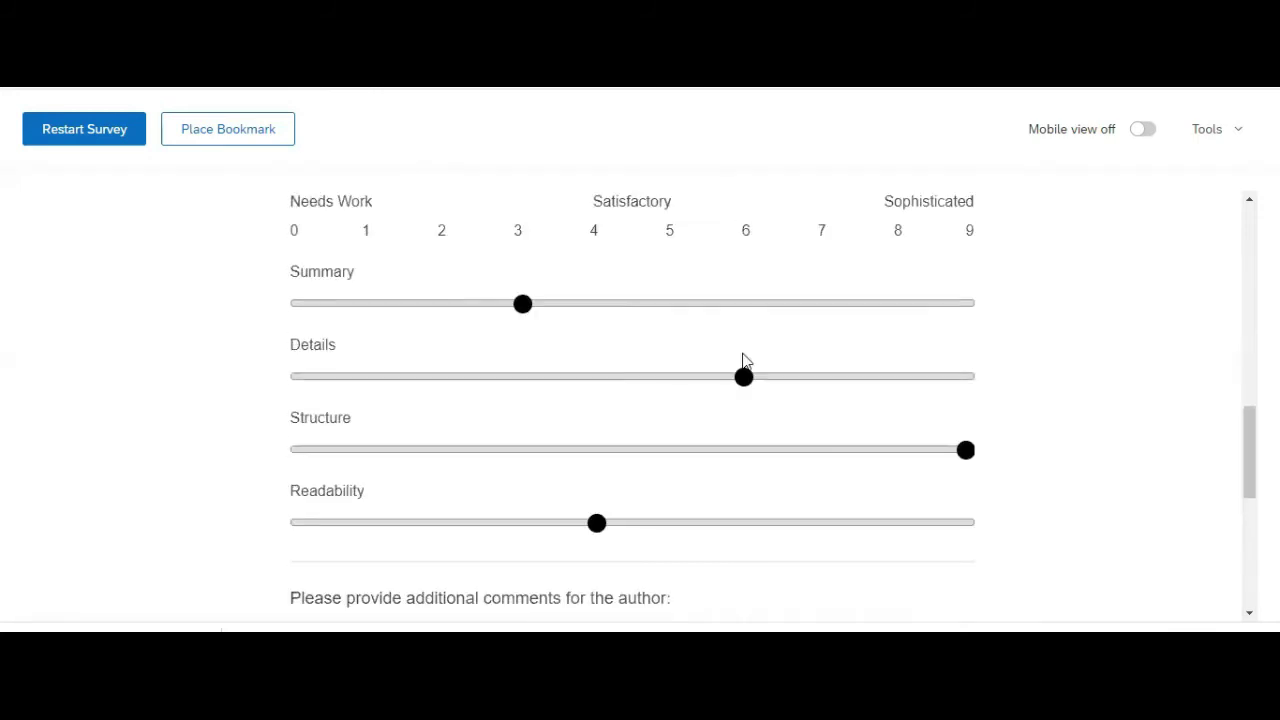
pyautogui.scroll(3, 744, 360)
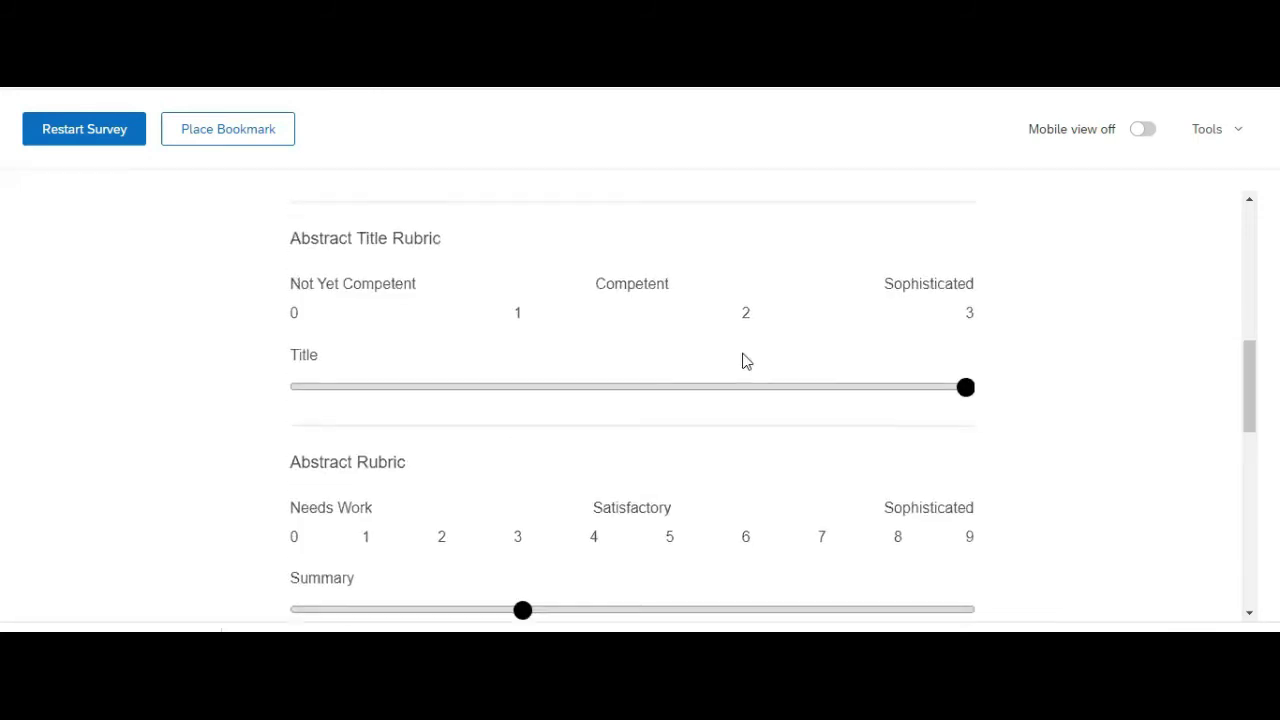
pyautogui.scroll(-10, 744, 360)
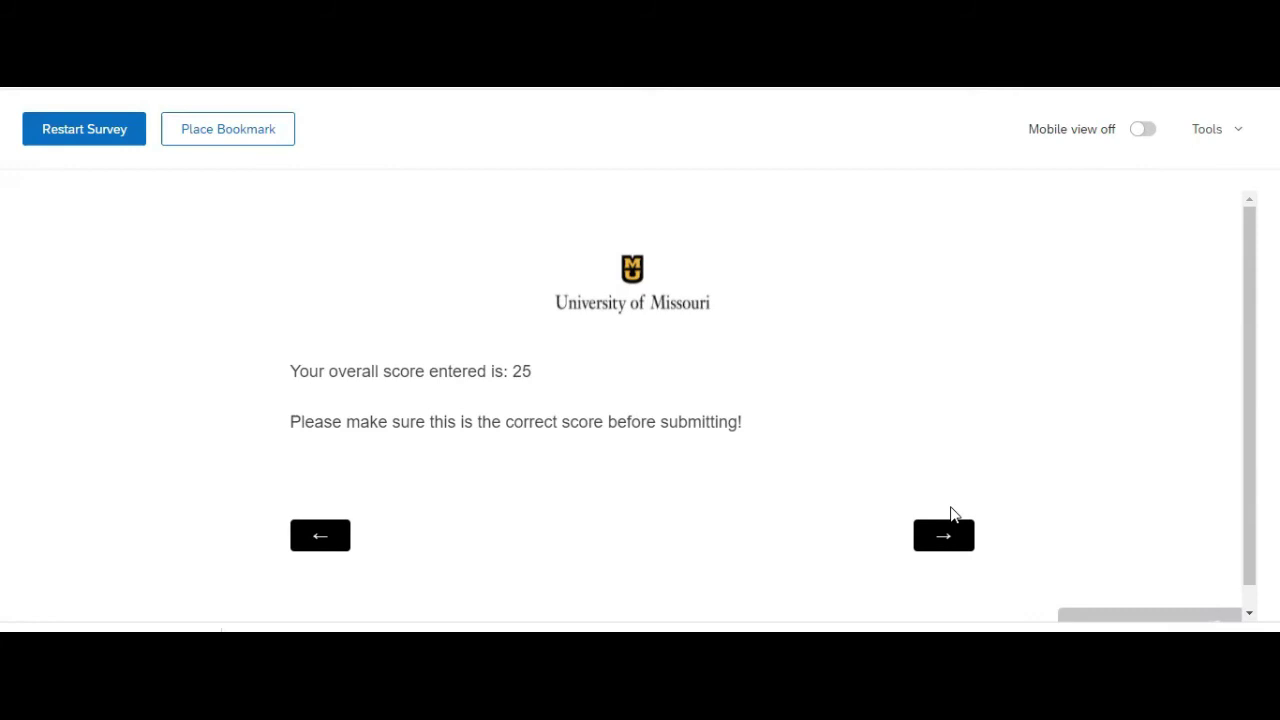
# Step: Return to the evaluation form and change the Summary score to 4
pyautogui.click(311, 542)
pyautogui.scroll(-5, 757, 277)
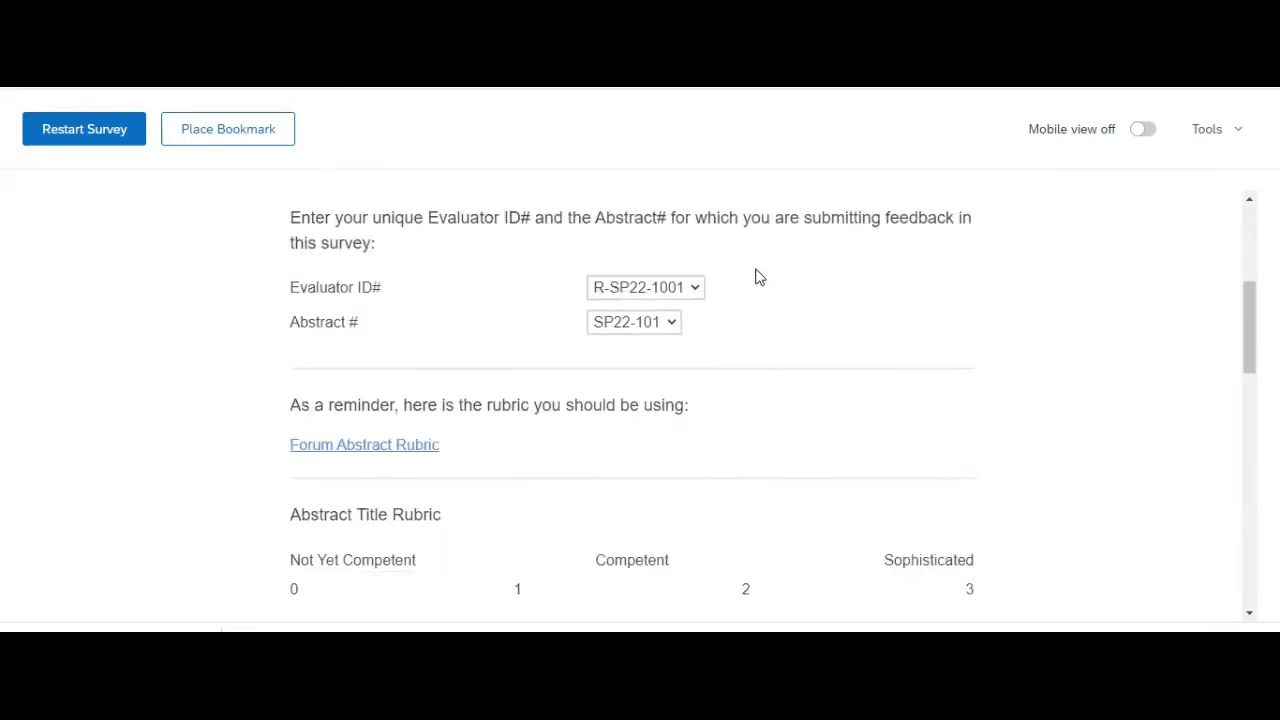
pyautogui.scroll(-5, 757, 277)
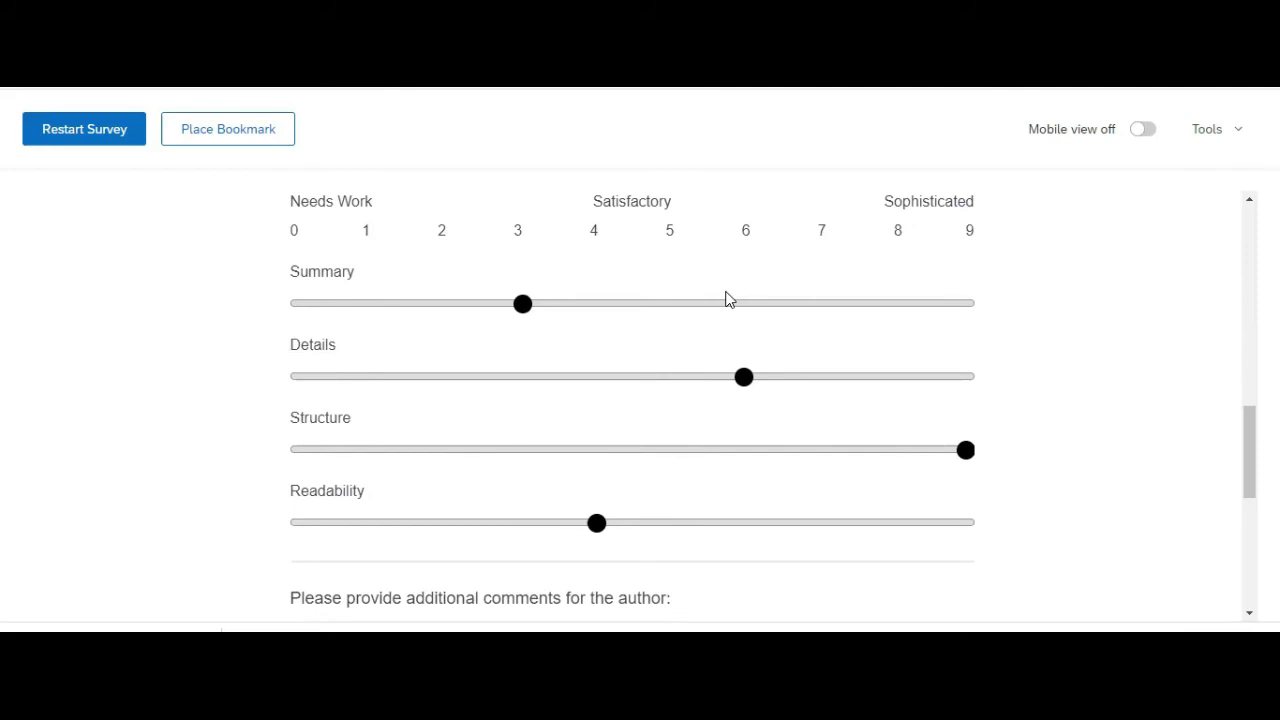
pyautogui.click(524, 306)
pyautogui.moveTo(523, 304); pyautogui.dragTo(596, 304)
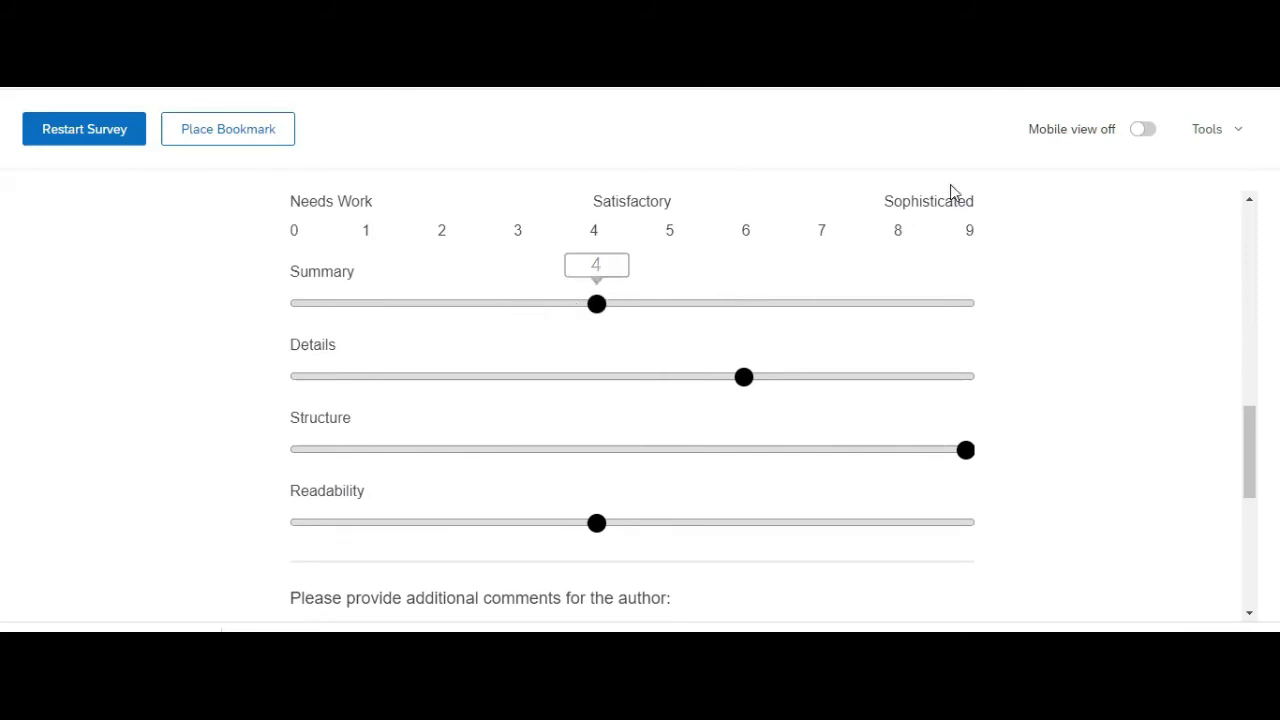
# Step: Continue to the overall score page and submit the evaluation
pyautogui.scroll(-5, 1051, 303)
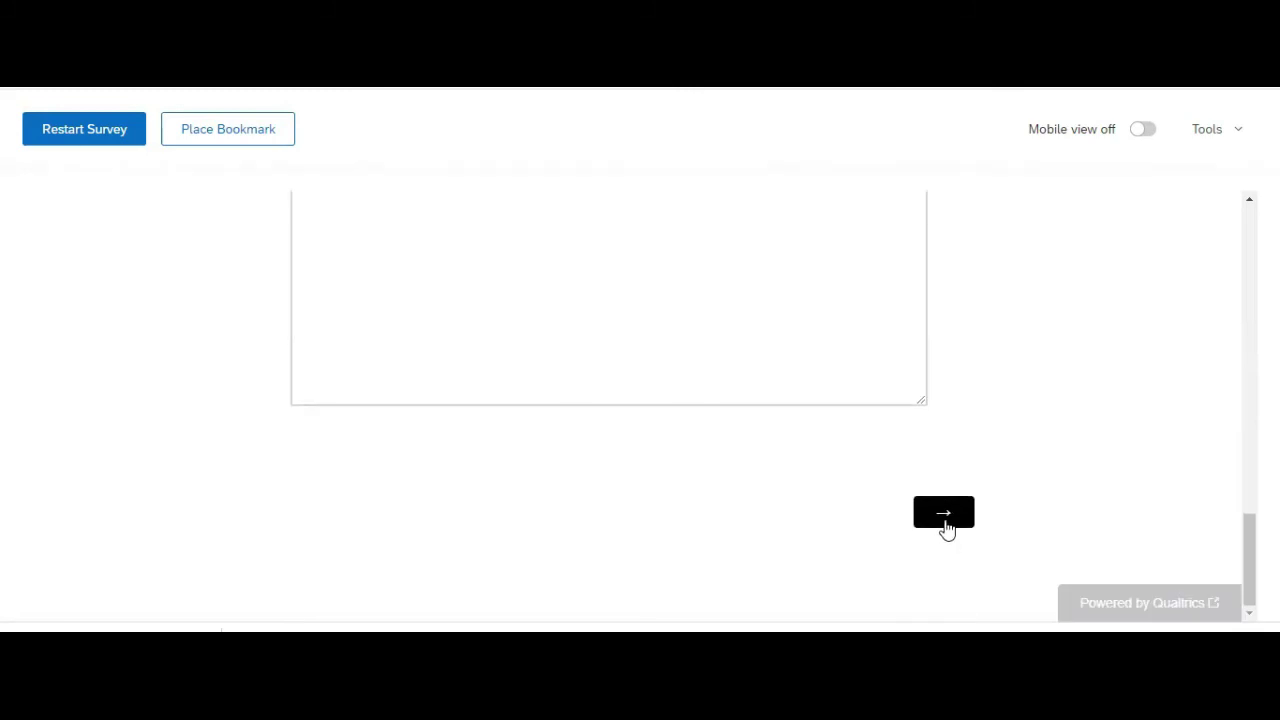
pyautogui.click(946, 527)
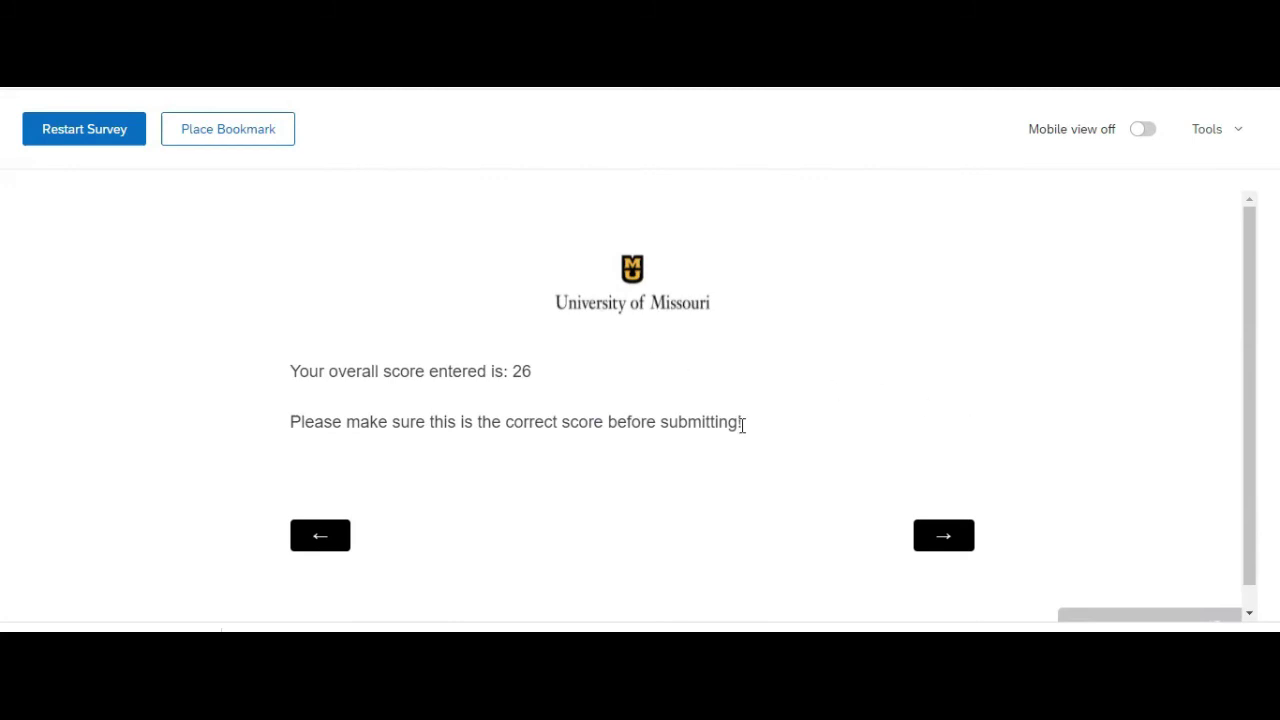
pyautogui.click(943, 538)
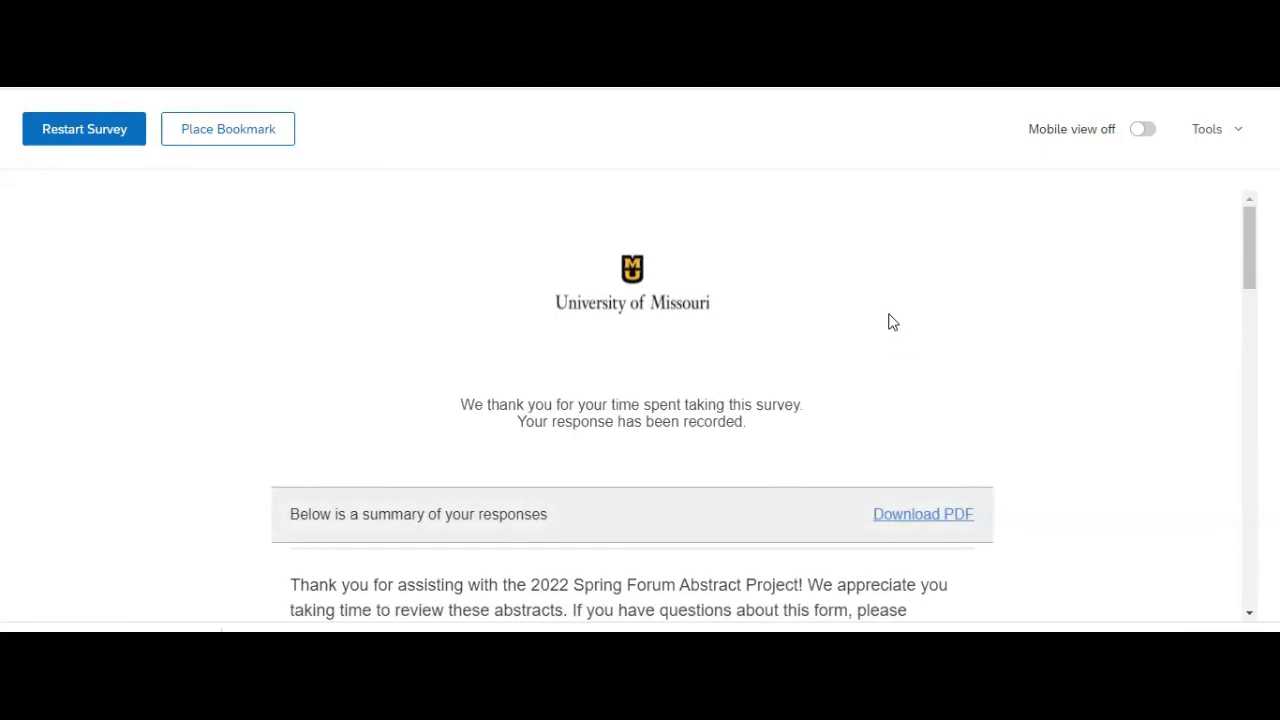
# Step: Review the response summary, checking the selected abstract, rubric scores and author comments
pyautogui.scroll(-2, 890, 322)
pyautogui.scroll(-4, 890, 322)
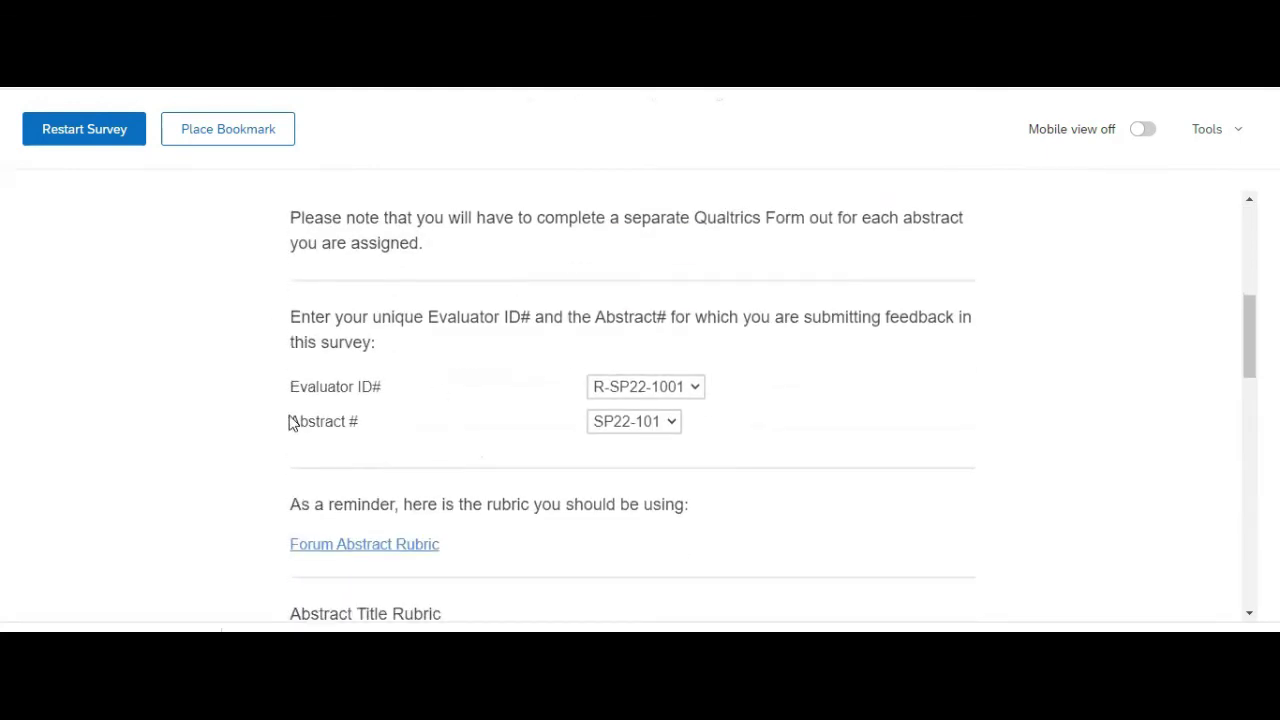
pyautogui.scroll(-4, 850, 420)
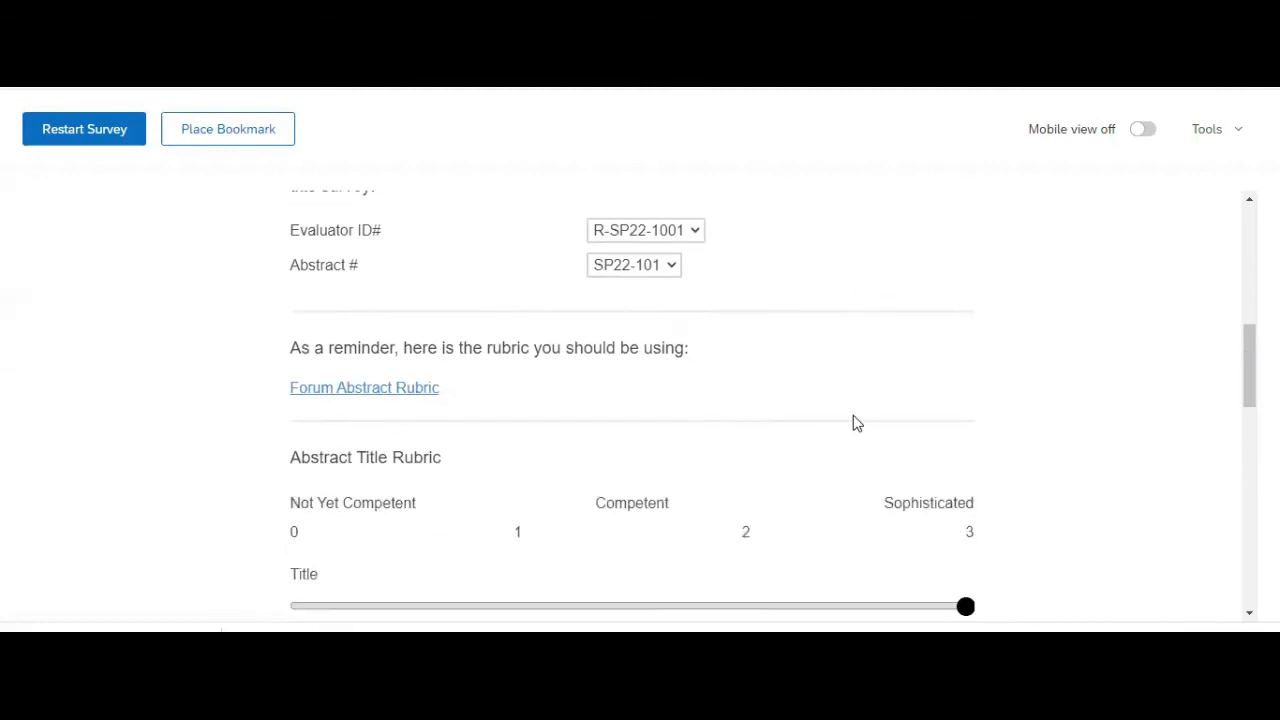
pyautogui.scroll(-6, 814, 380)
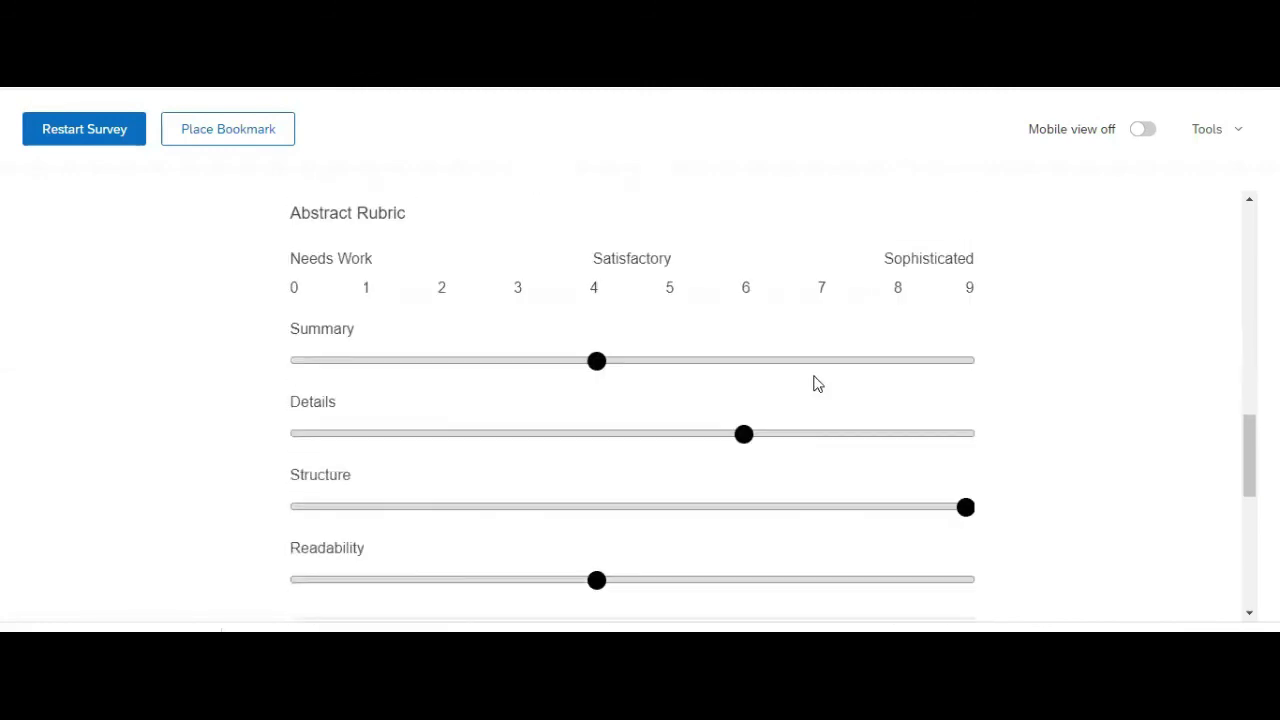
pyautogui.scroll(-4, 815, 383)
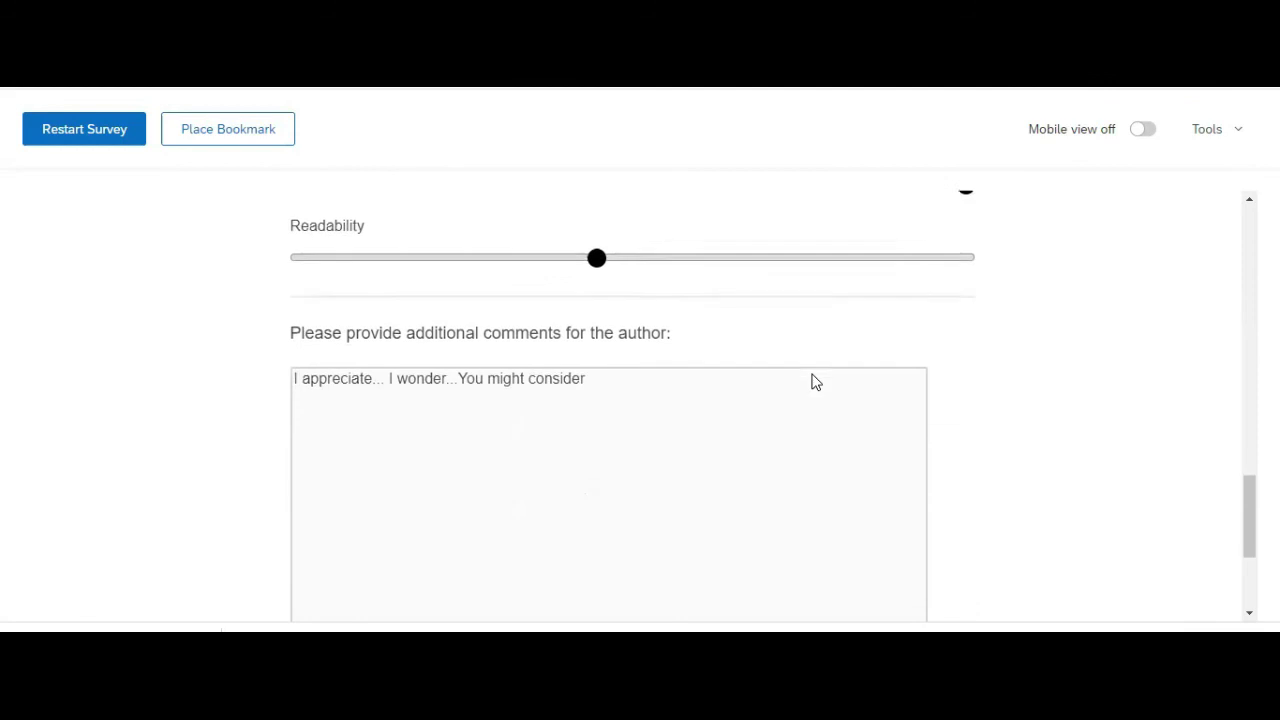
pyautogui.scroll(8, 814, 381)
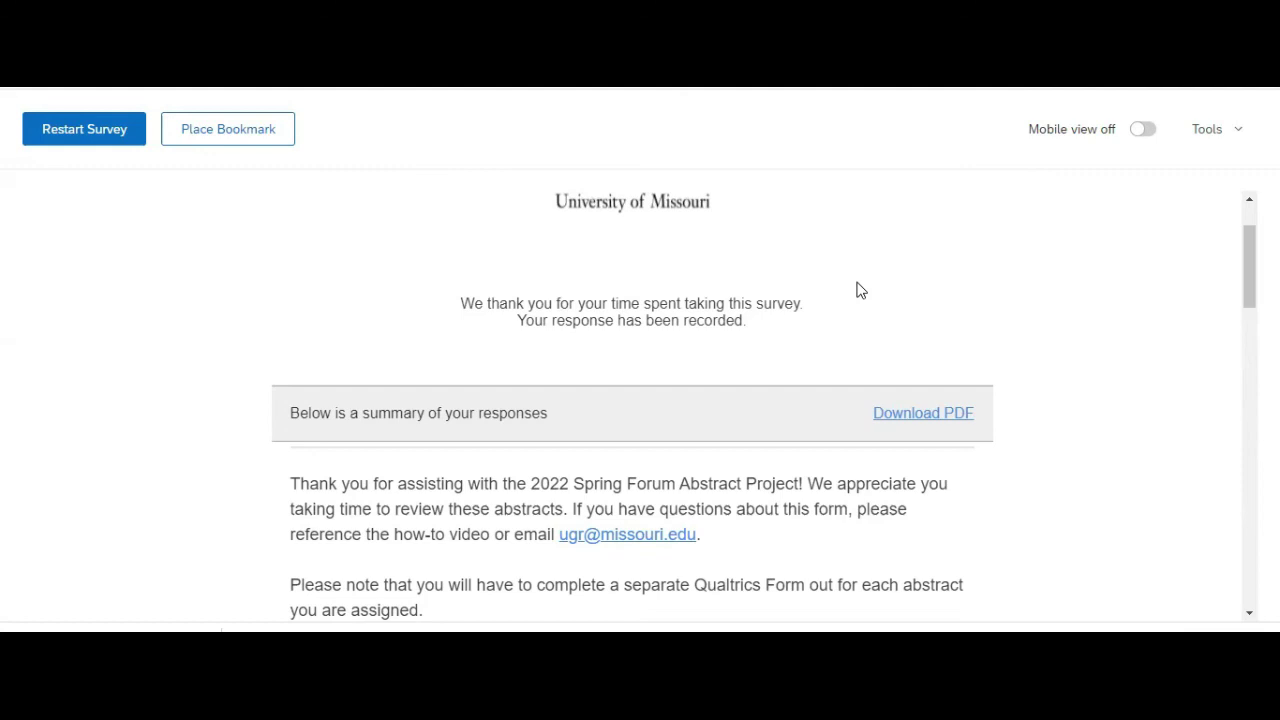
# Step: Restart the survey for another evaluation, picking the first listed evaluator ID and abstract SP22-102
pyautogui.click(87, 141)
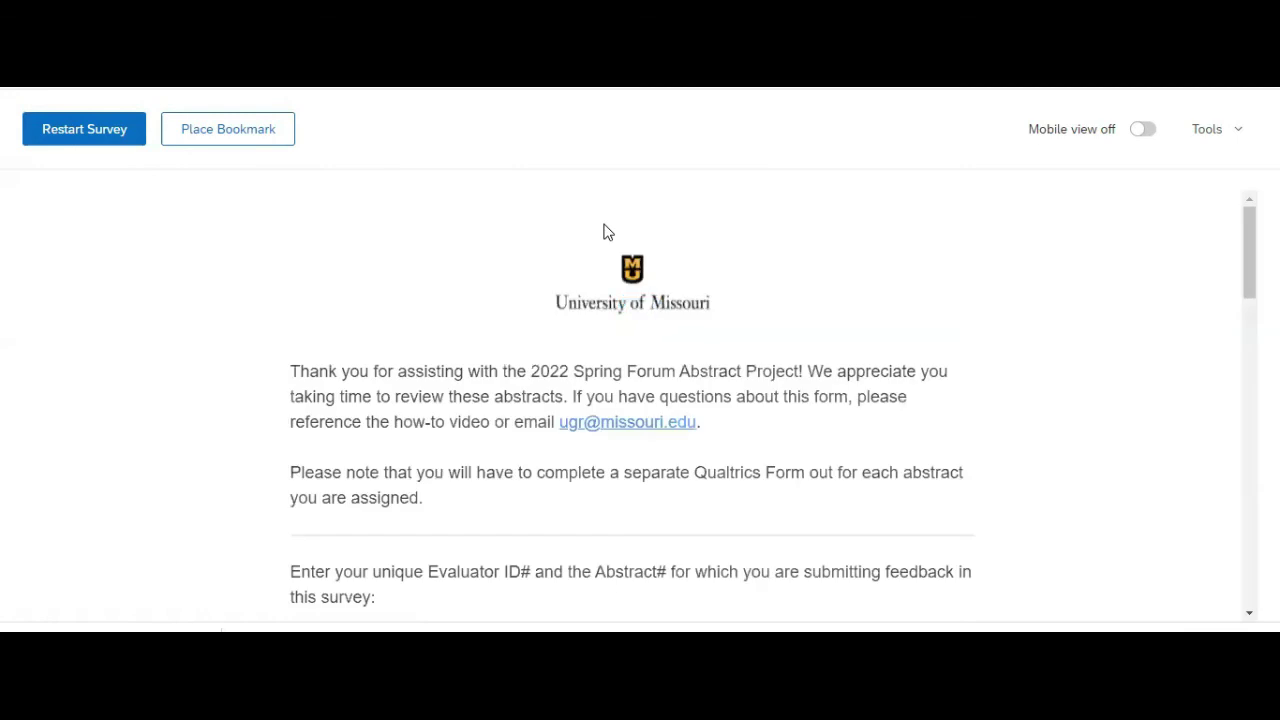
pyautogui.scroll(-2, 603, 232)
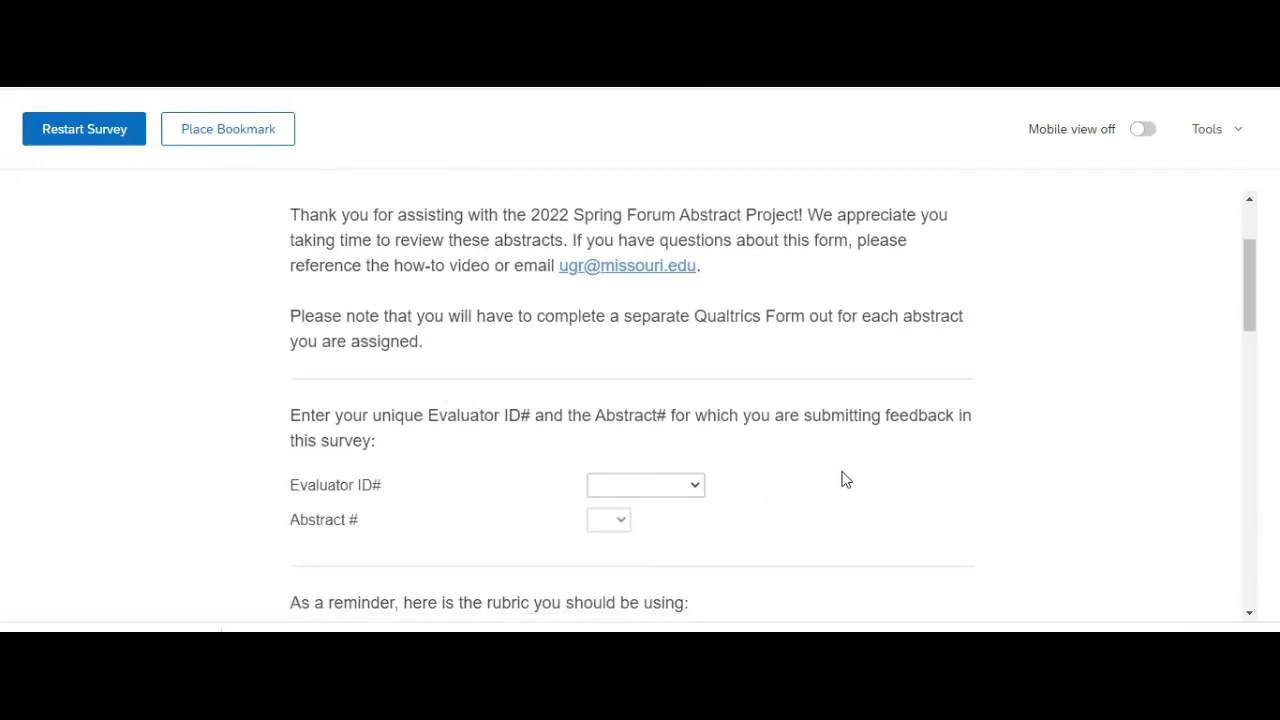
pyautogui.click(647, 490)
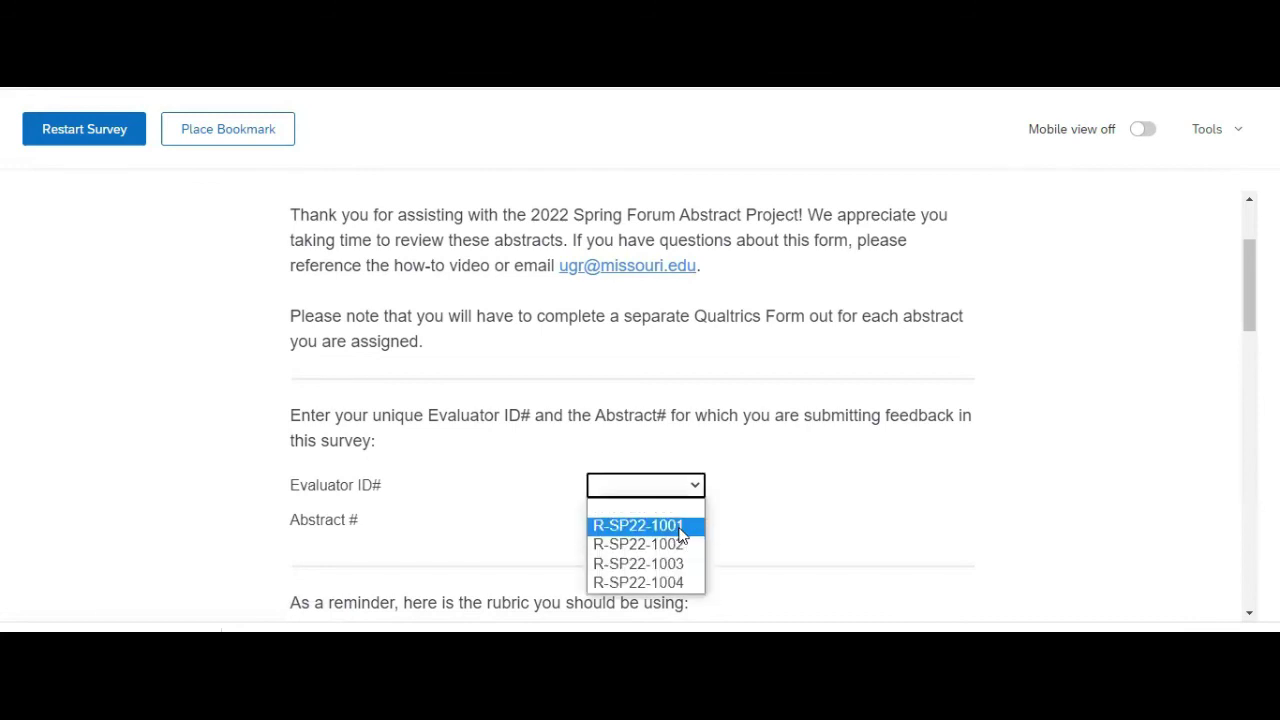
pyautogui.click(630, 525)
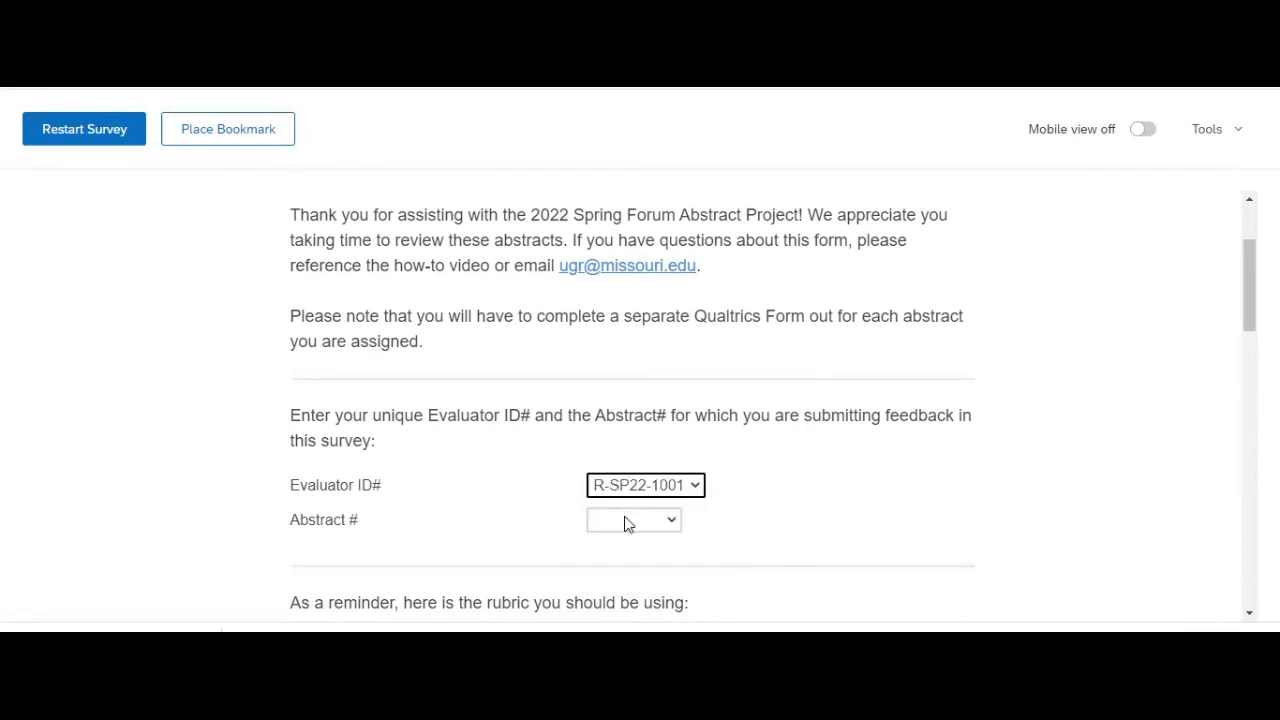
pyautogui.click(626, 520)
pyautogui.click(658, 578)
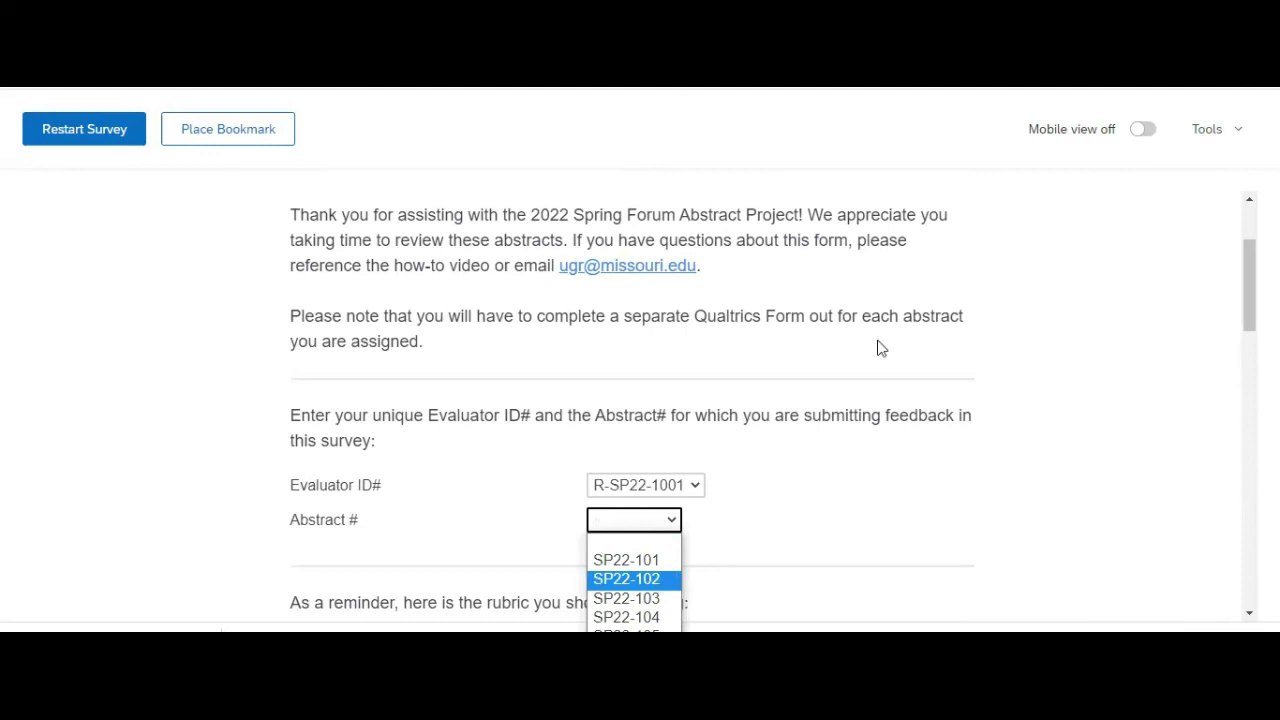
pyautogui.scroll(-15, 826, 300)
pyautogui.scroll(15, 789, 444)
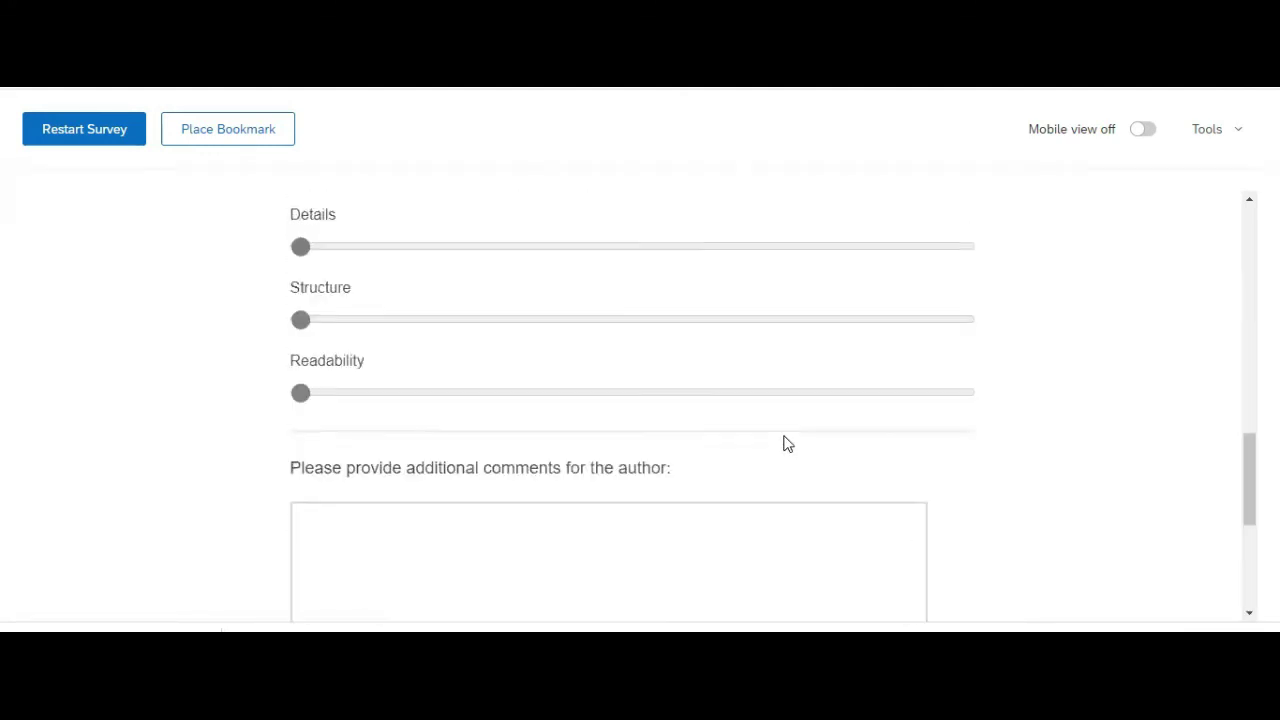